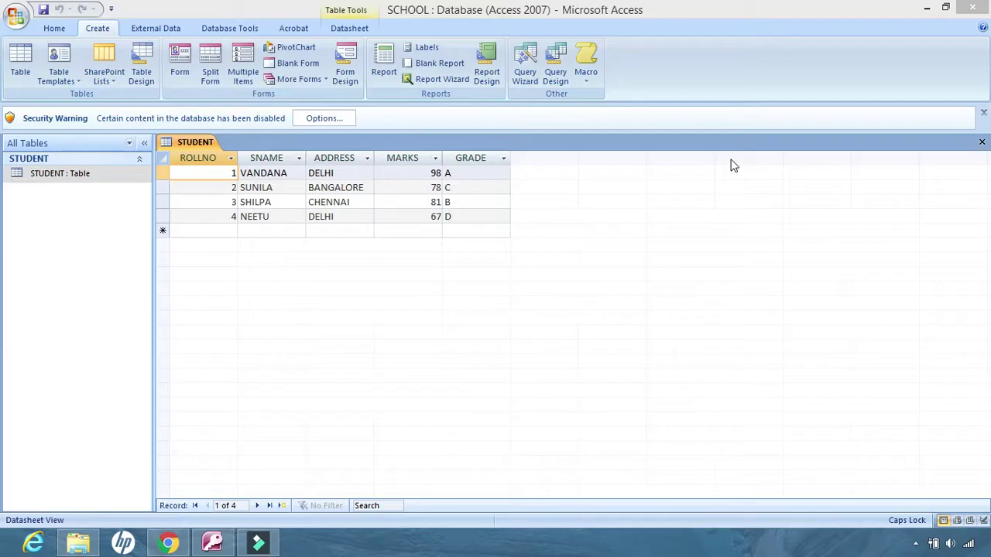
# Start a simple query wizard on the STUDENT table and add the ROLLNO, SNAME, ADDRESS, MARKS and GRADE fields.
pyautogui.click(108, 34)
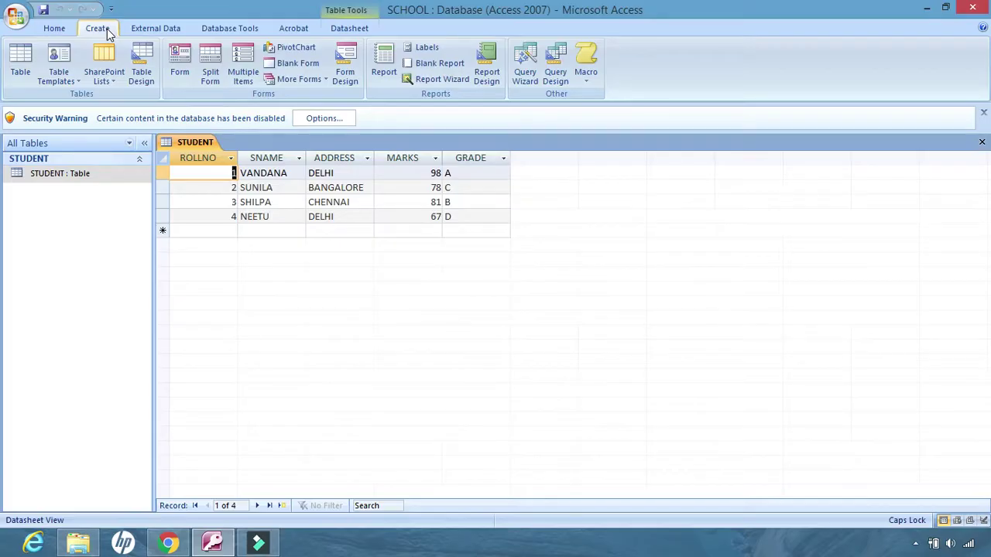
pyautogui.click(530, 78)
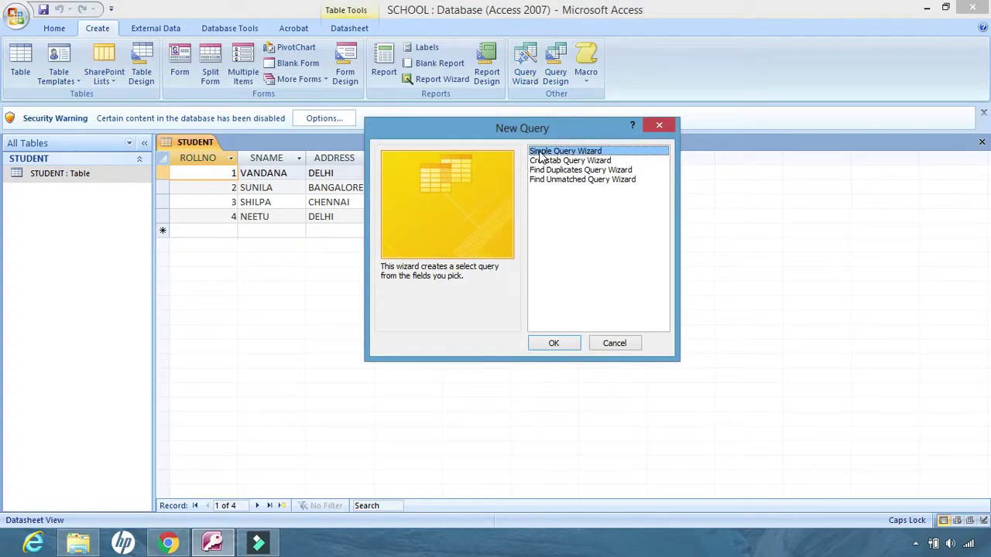
pyautogui.click(553, 345)
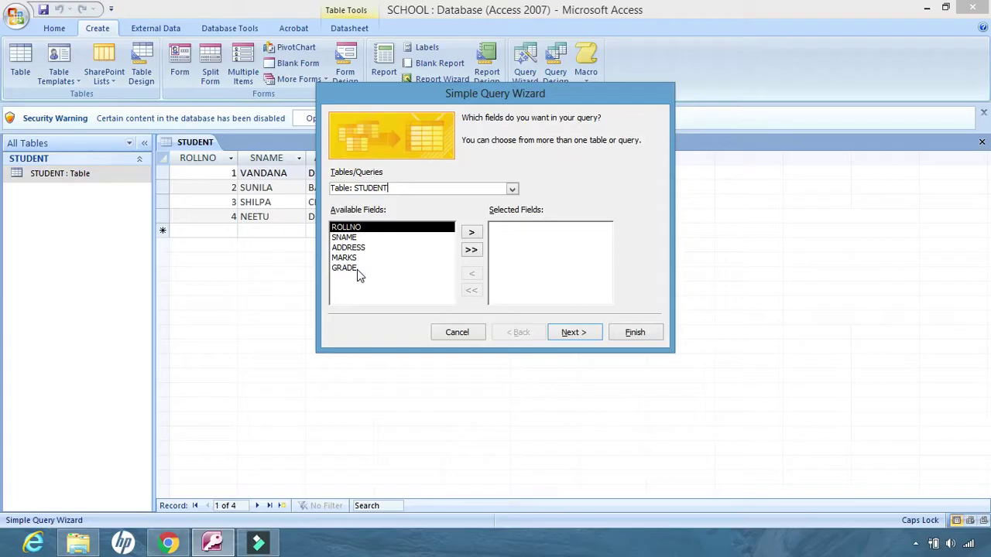
pyautogui.click(364, 228)
pyautogui.click(472, 234)
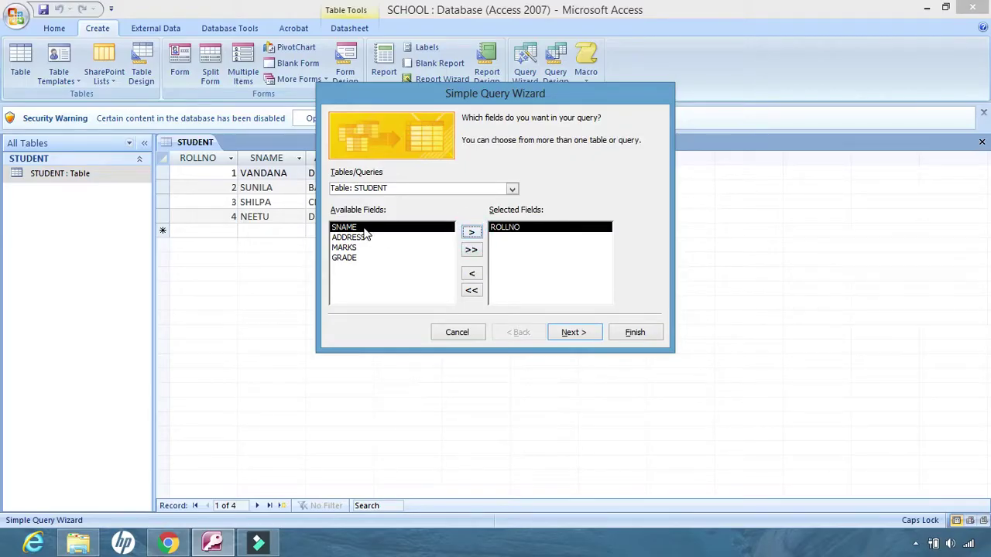
pyautogui.click(472, 234)
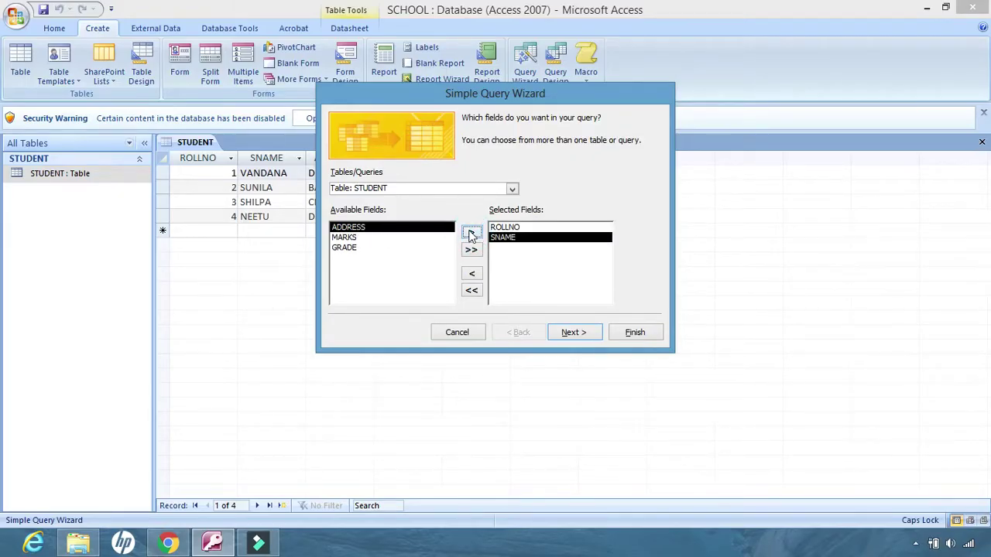
pyautogui.click(472, 234)
pyautogui.click(472, 234)
pyautogui.click(472, 234)
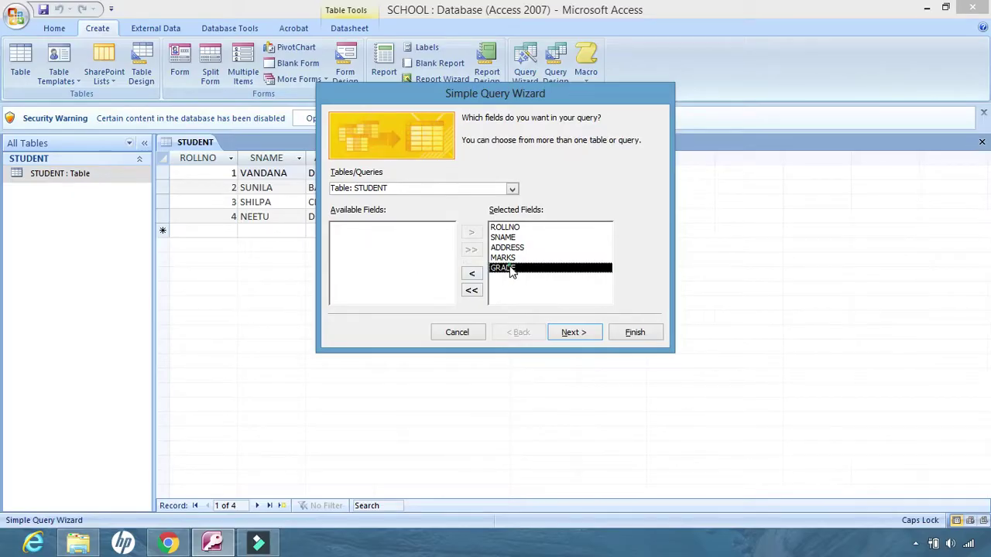
# Remove the GRADE and ADDRESS fields from the query's selected fields.
pyautogui.click(471, 277)
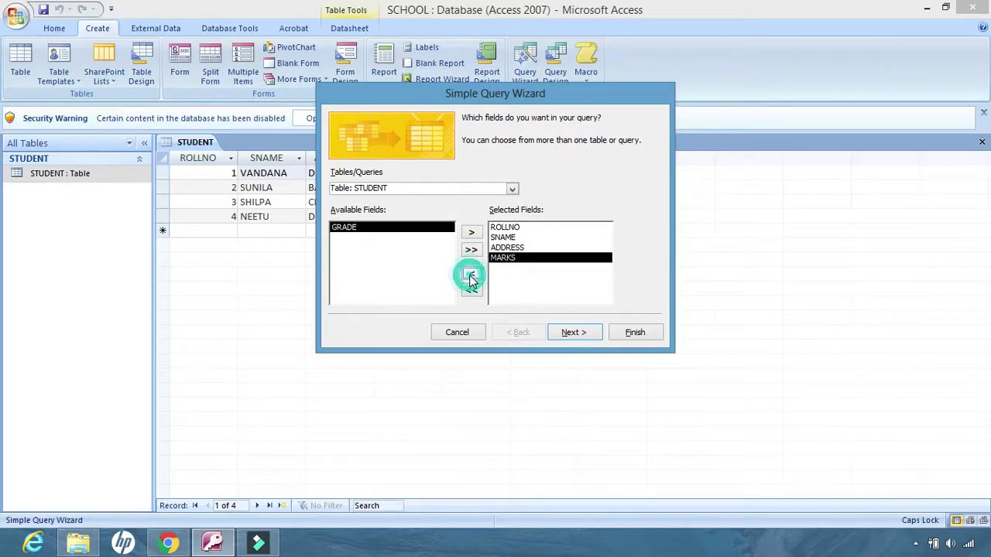
pyautogui.click(512, 248)
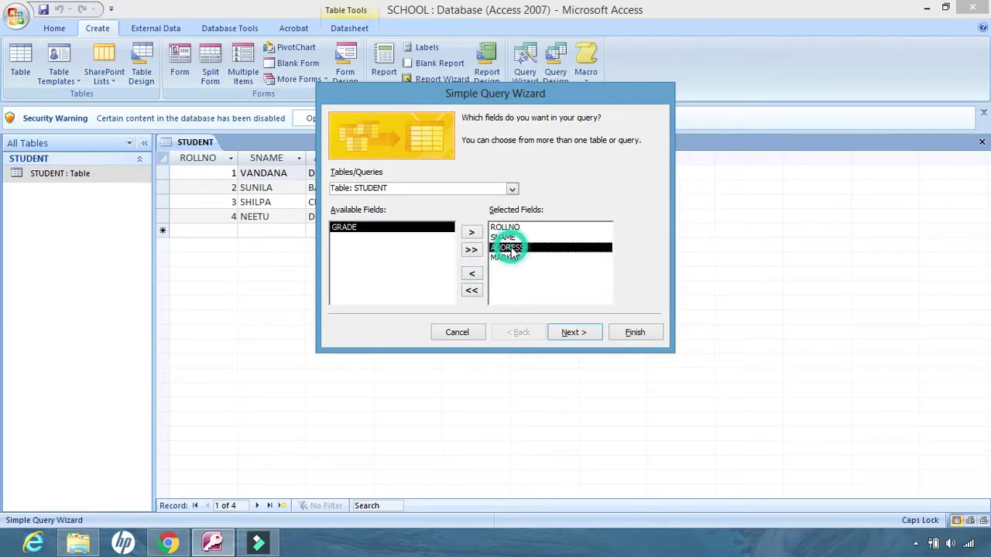
pyautogui.click(472, 276)
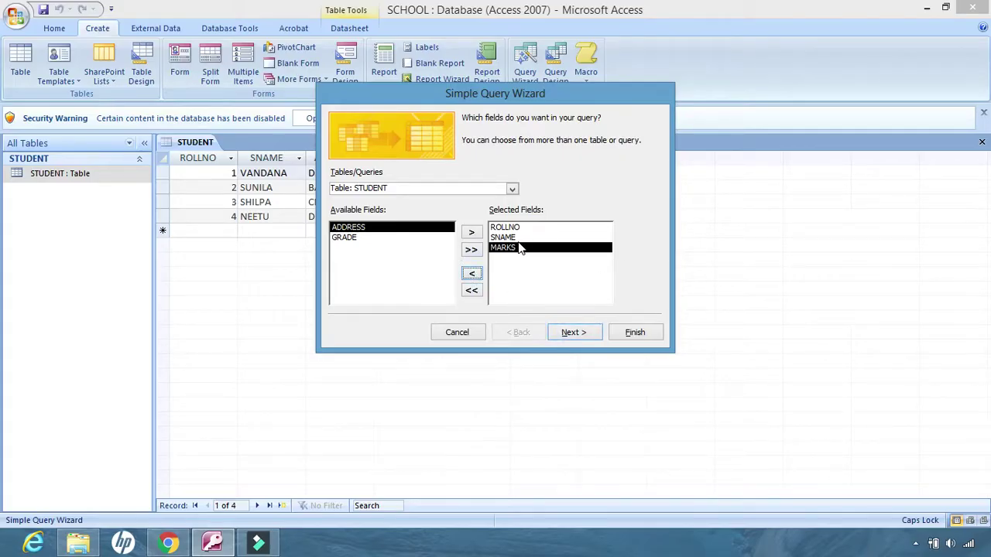
# Finish the wizard as a detail query titled STUDENT Query, opened for viewing, and compare its records with the STUDENT table.
pyautogui.click(582, 338)
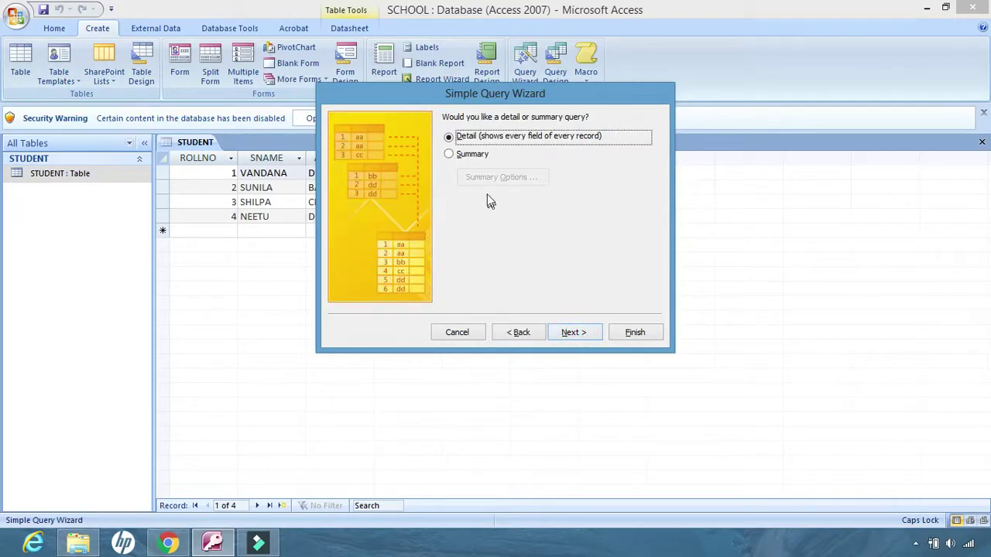
pyautogui.click(573, 334)
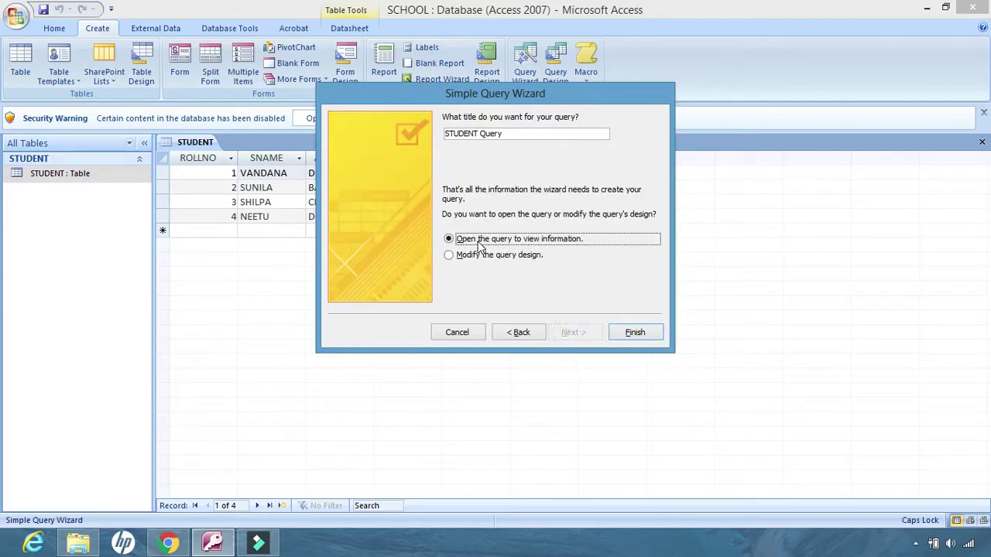
pyautogui.click(636, 333)
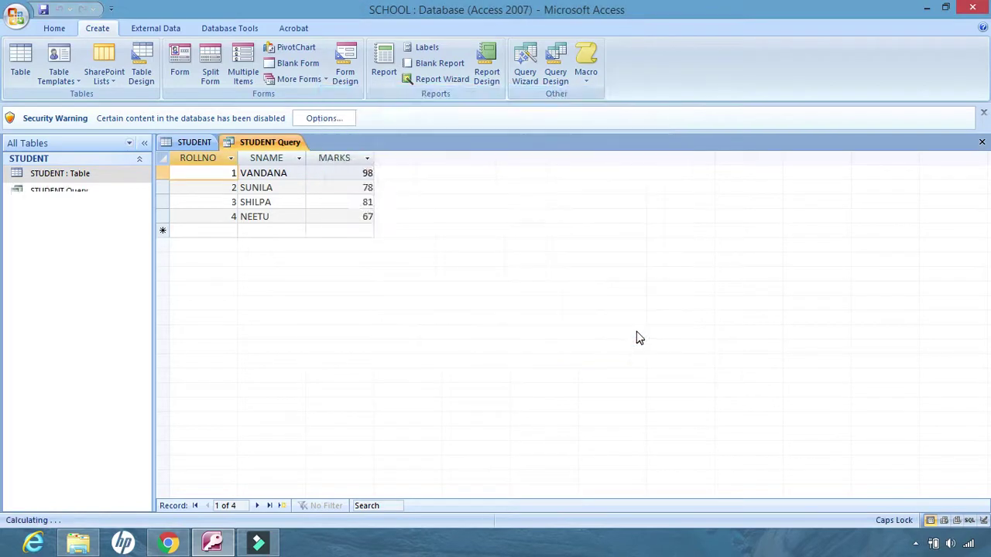
pyautogui.click(197, 143)
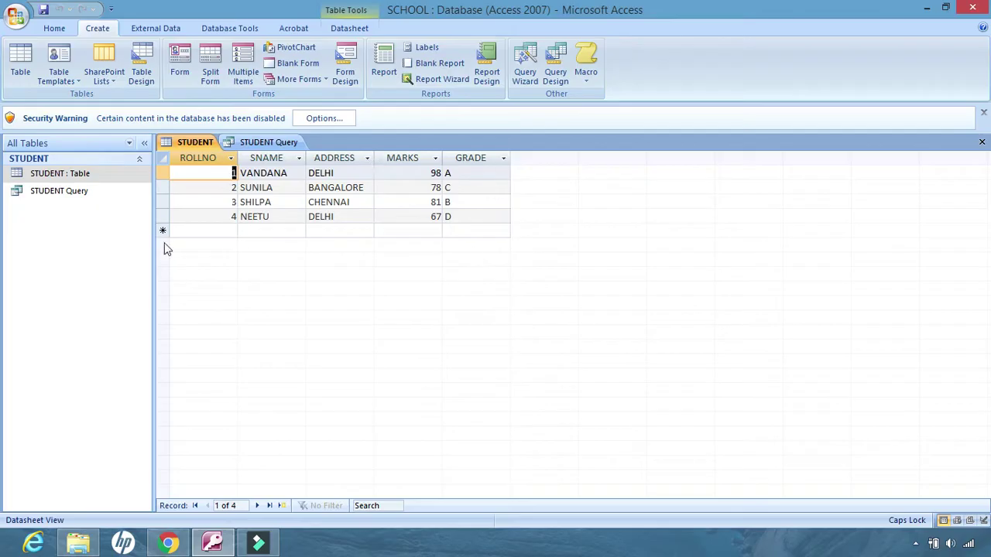
pyautogui.click(267, 145)
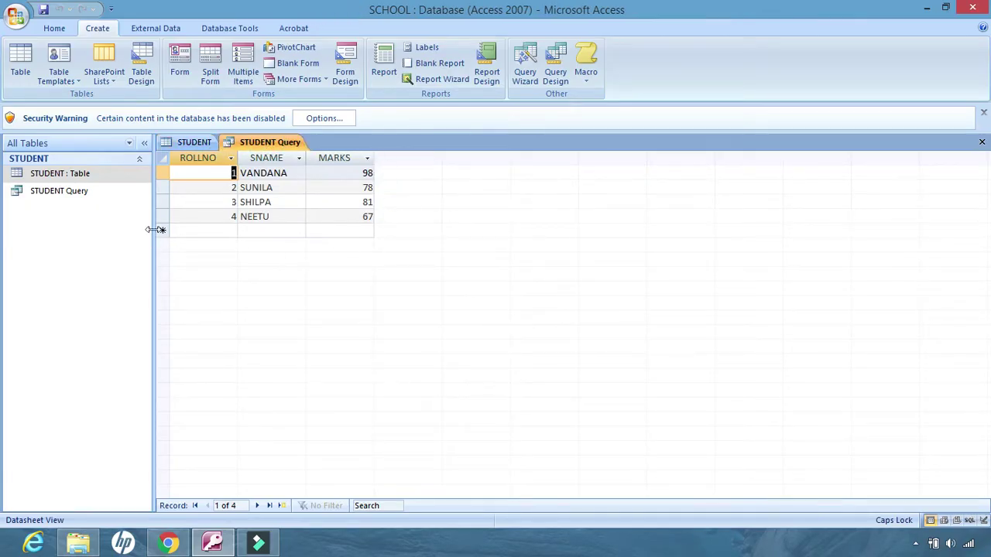
pyautogui.click(196, 142)
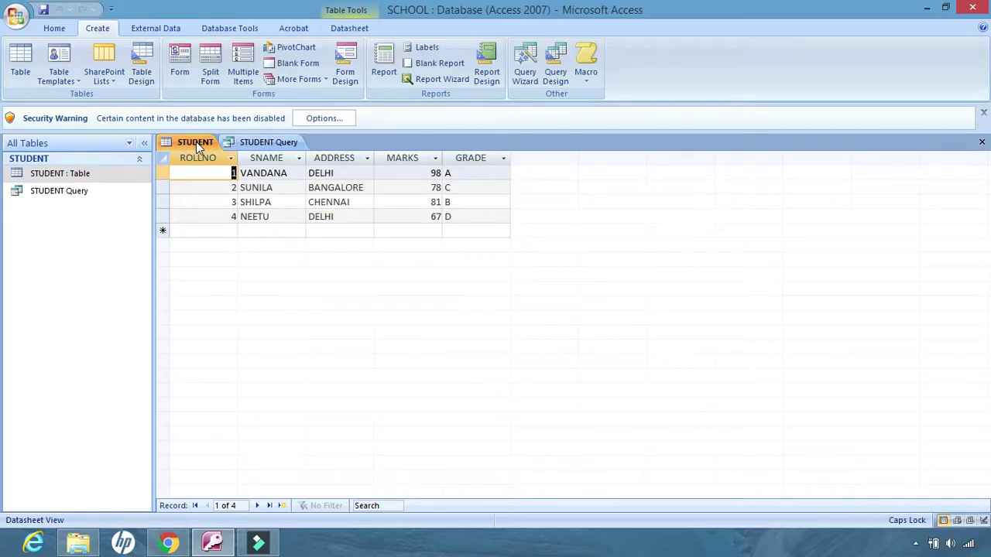
pyautogui.click(272, 144)
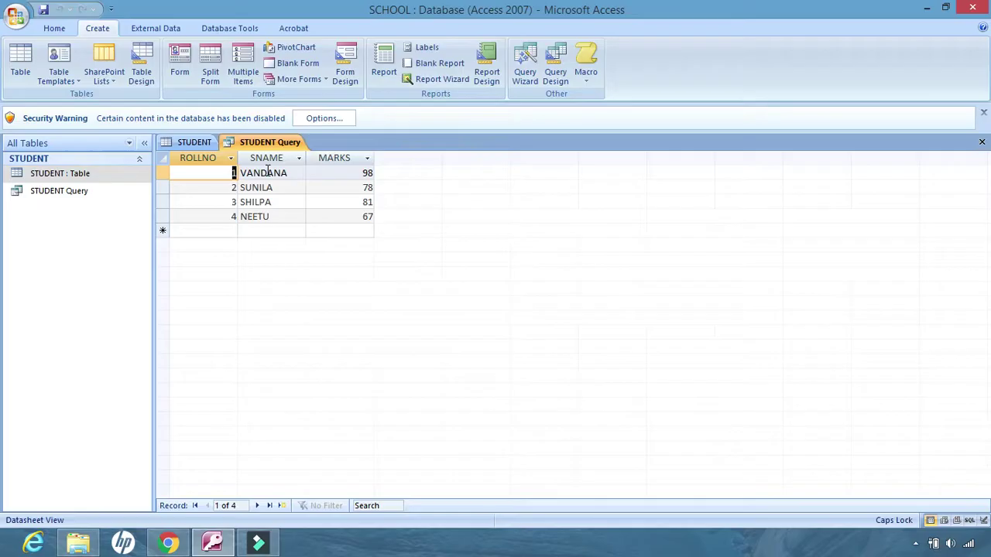
# Create a new query in design view and add the STUDENT table as its source.
pyautogui.click(104, 31)
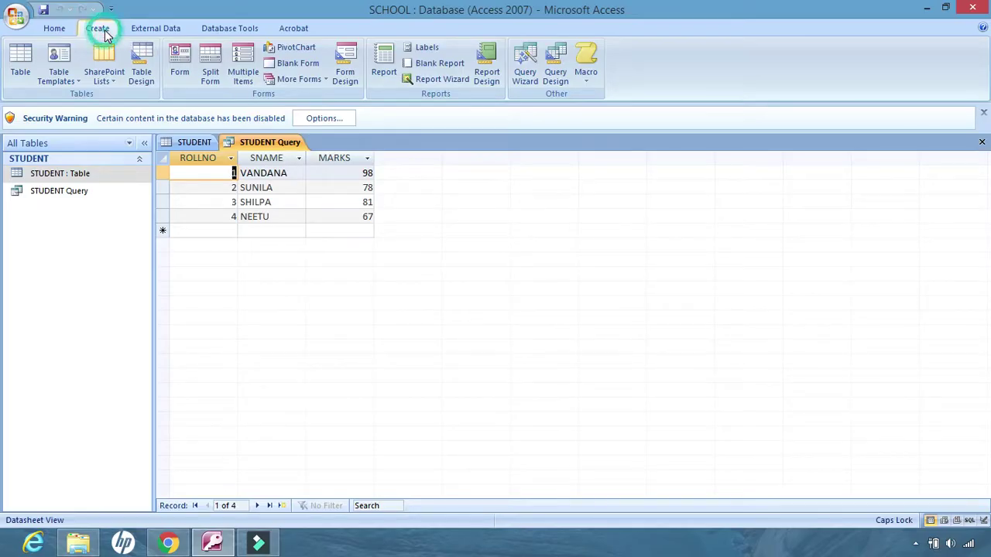
pyautogui.click(561, 81)
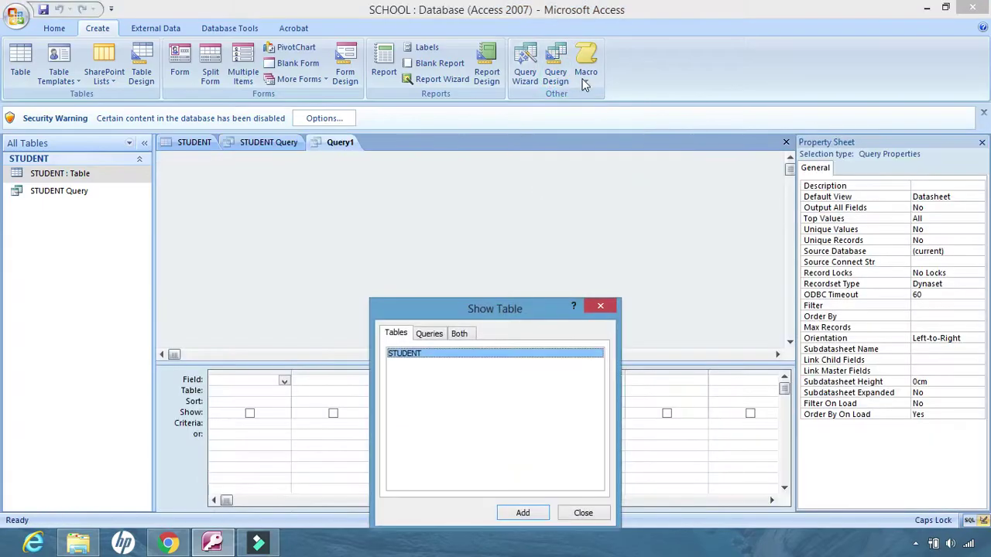
pyautogui.moveTo(518, 308); pyautogui.dragTo(531, 170)
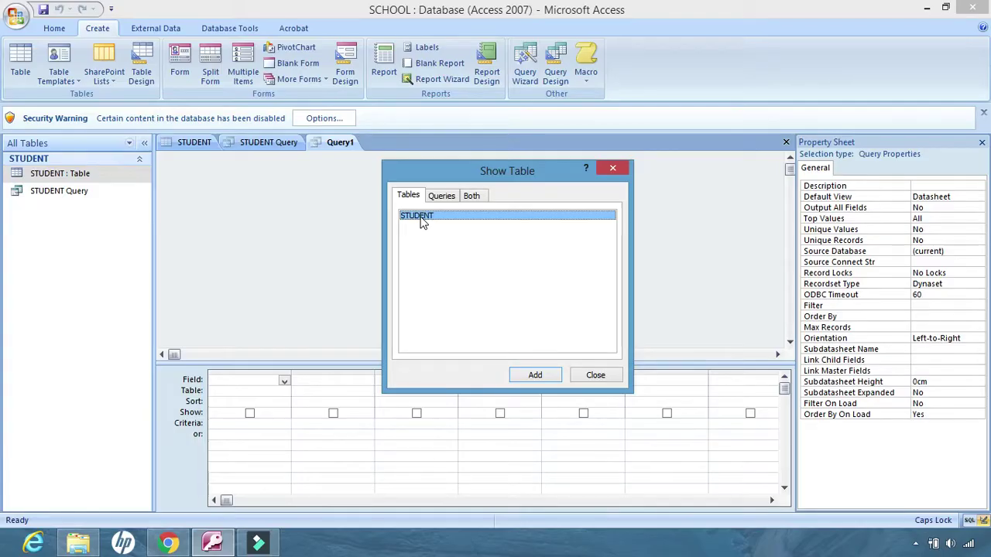
pyautogui.click(537, 375)
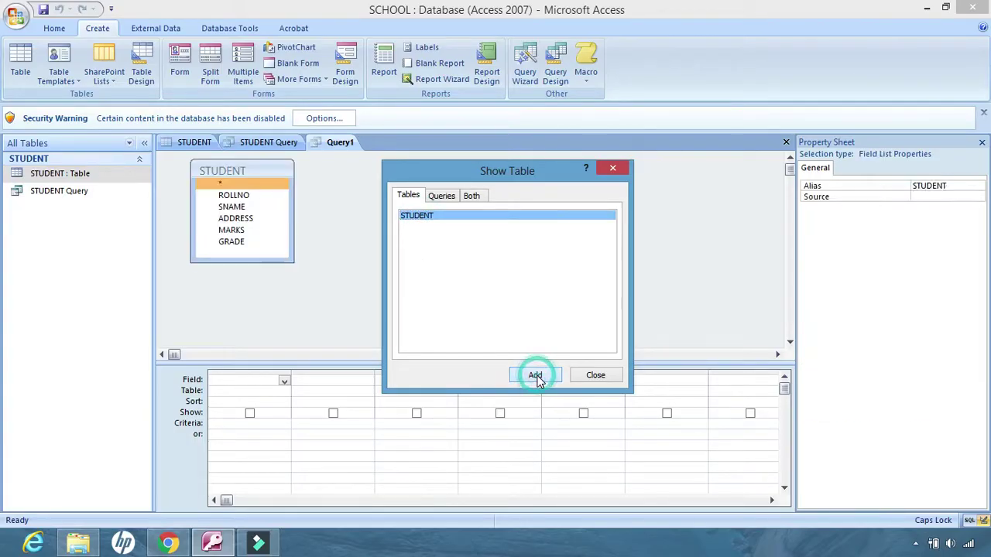
pyautogui.click(596, 376)
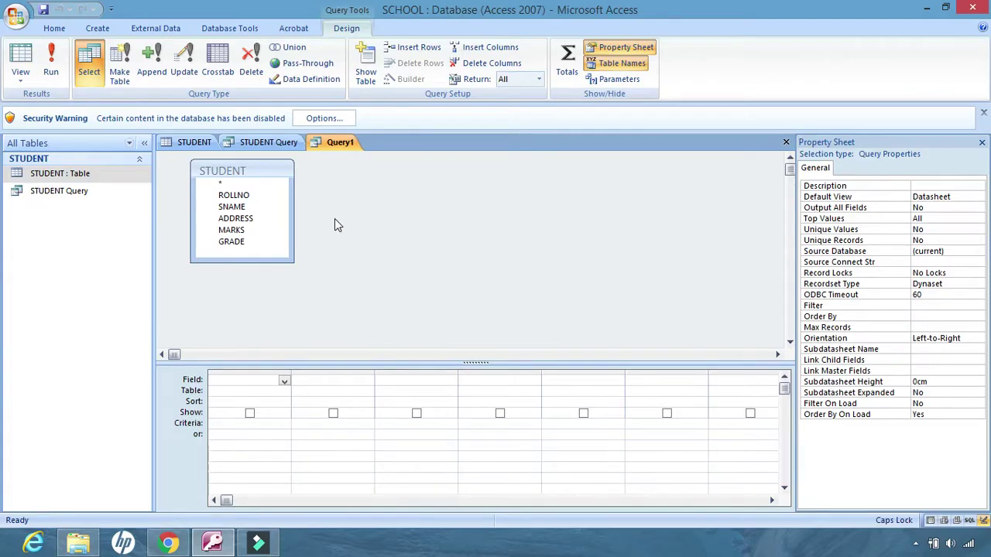
pyautogui.click(255, 170)
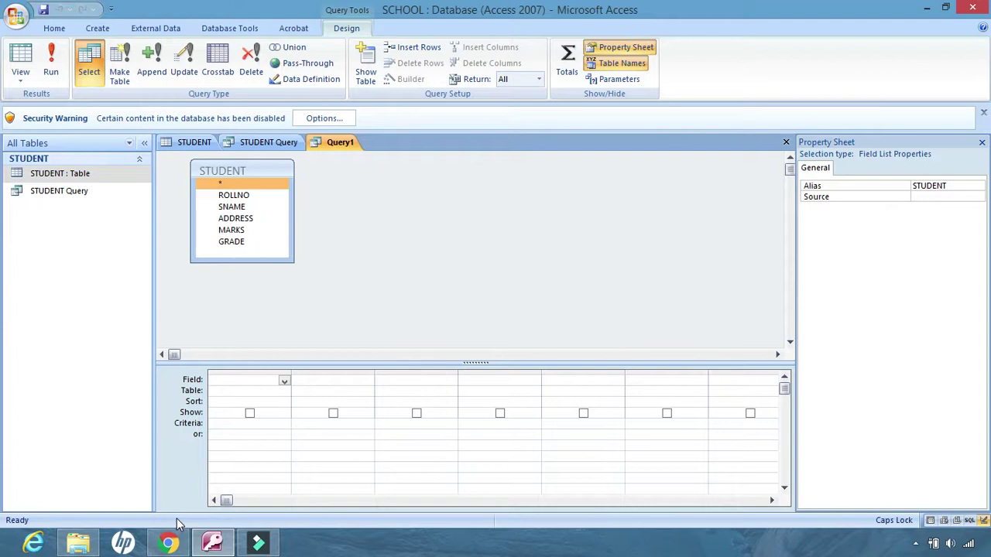
# Add the ROLLNO, MARKS, GRADE and SNAME fields, in that order, to the query design grid.
pyautogui.click(285, 382)
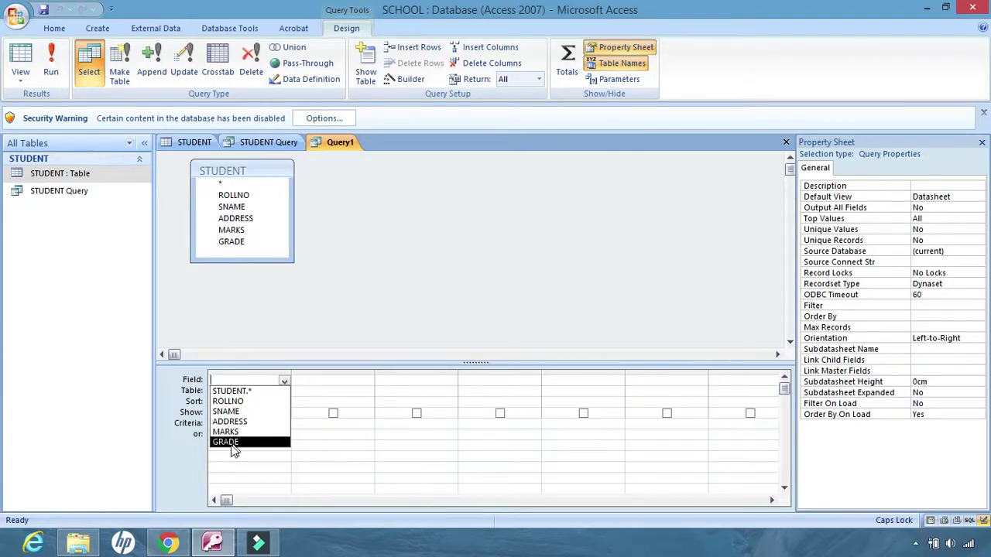
pyautogui.click(236, 402)
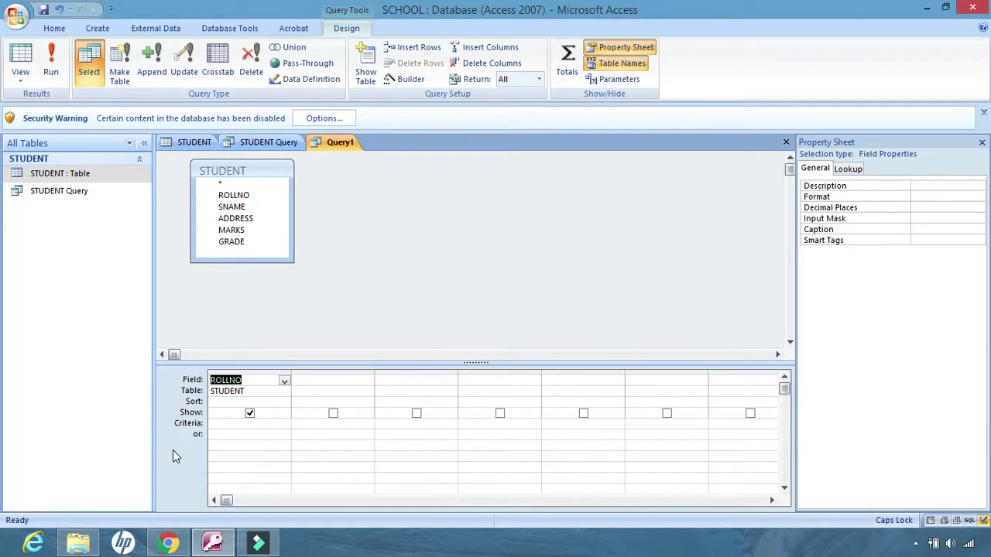
pyautogui.click(314, 379)
pyautogui.click(367, 382)
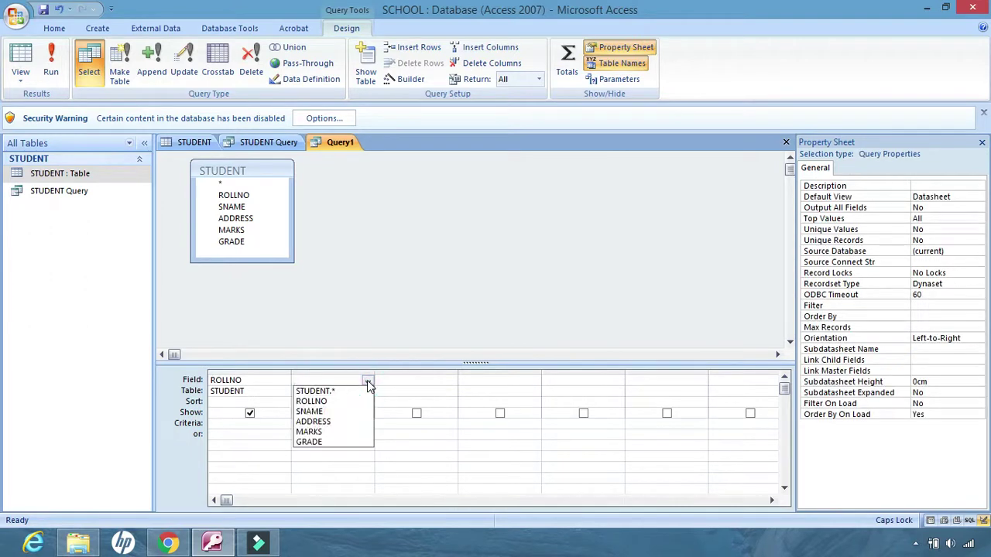
pyautogui.click(316, 431)
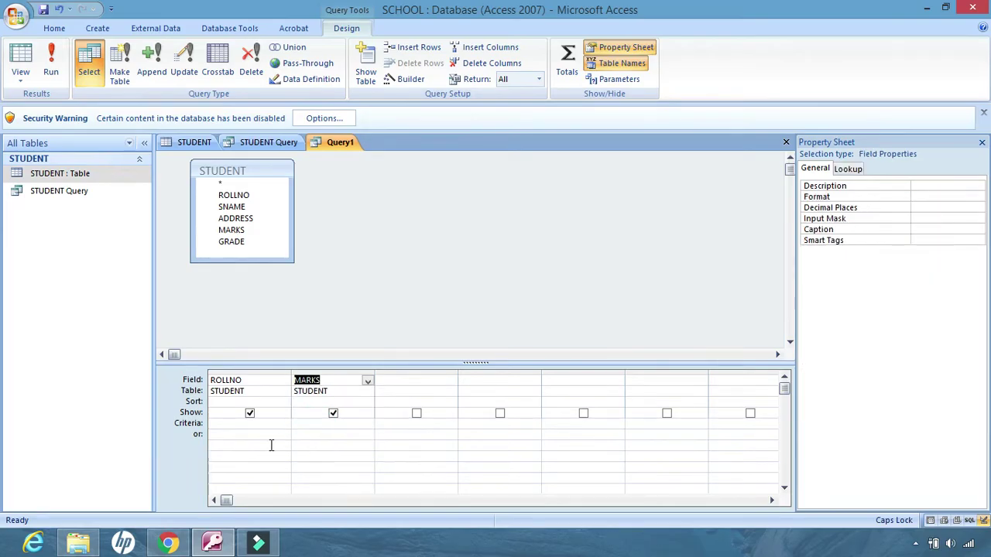
pyautogui.click(415, 380)
pyautogui.click(451, 380)
pyautogui.click(400, 445)
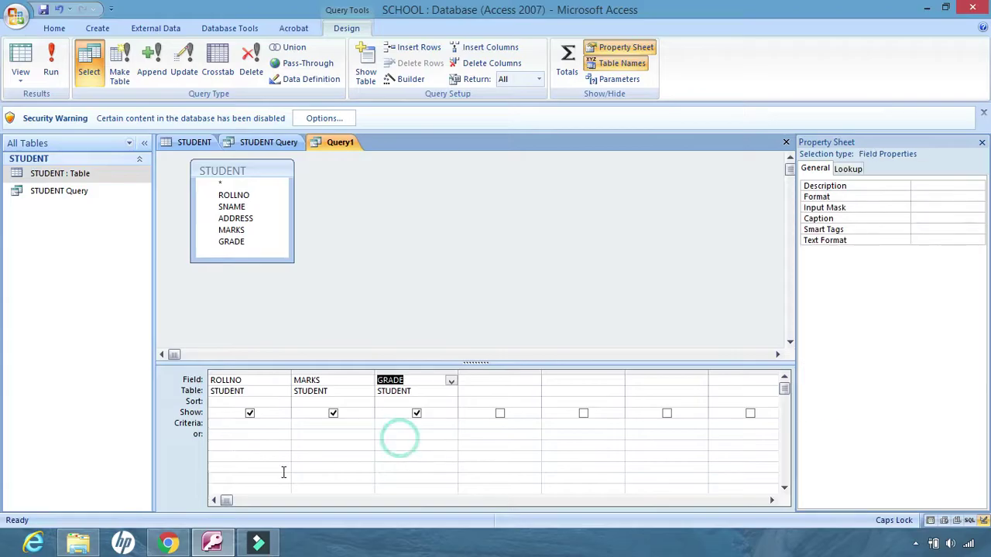
pyautogui.click(500, 382)
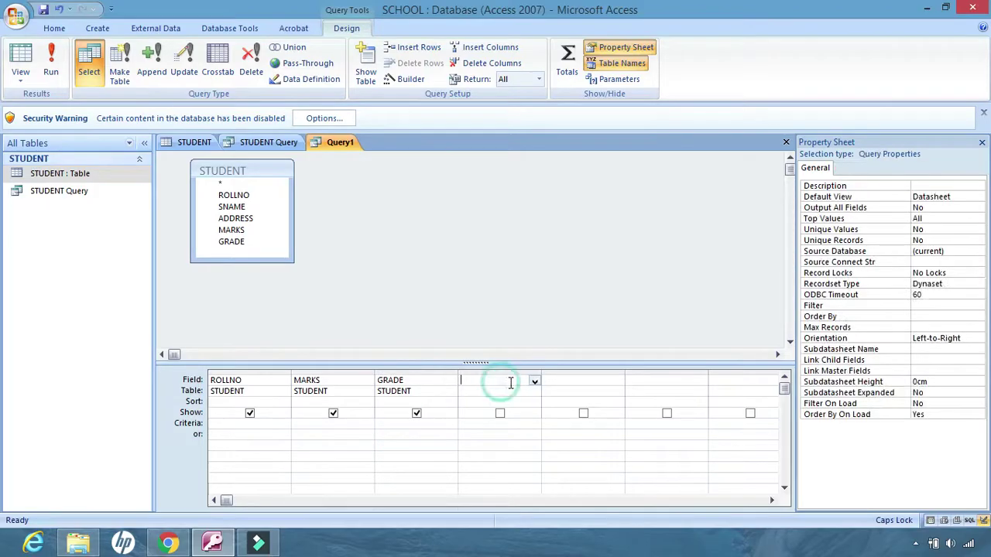
pyautogui.click(534, 382)
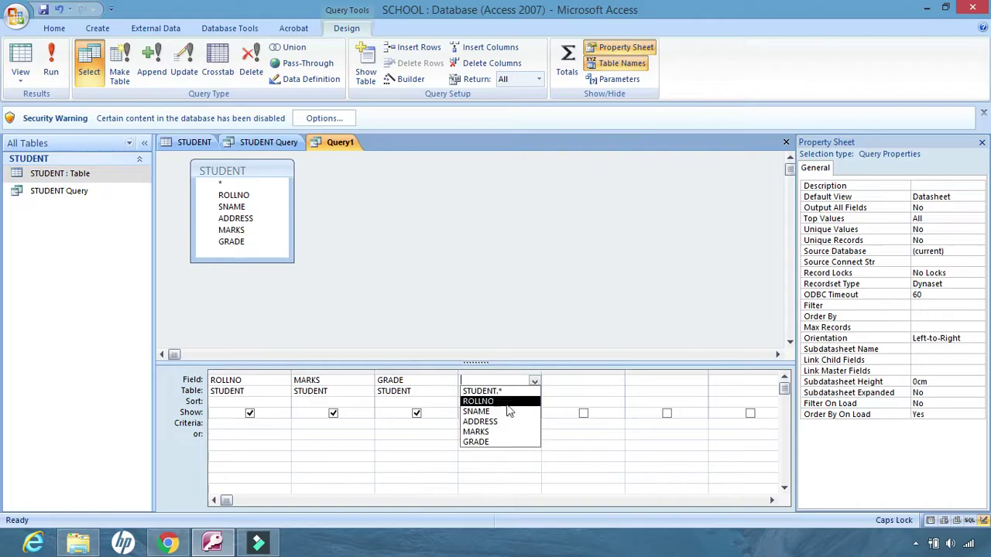
pyautogui.click(480, 411)
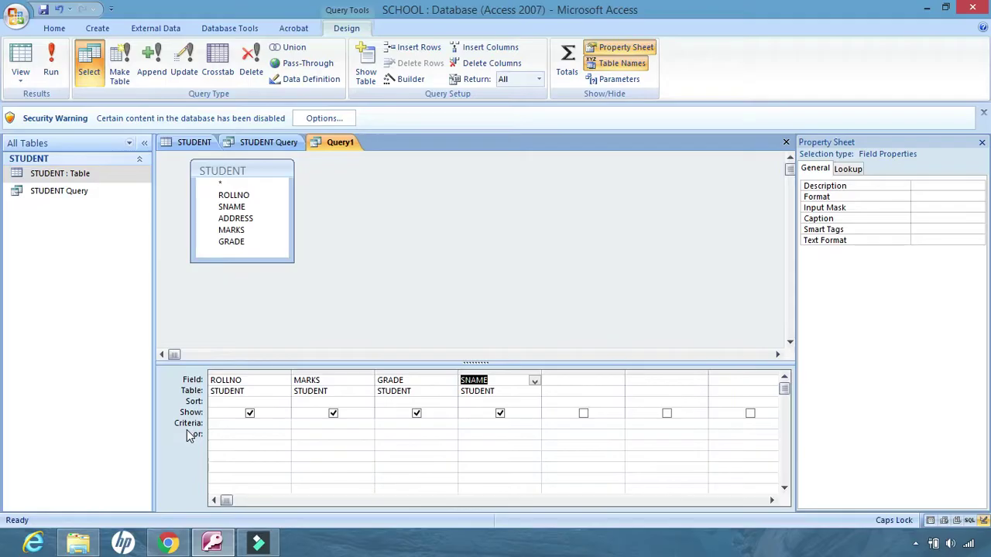
# Run the query with the criterion >80 on MARKS, and review the STUDENT table and STUDENT Query for comparison.
pyautogui.click(301, 422)
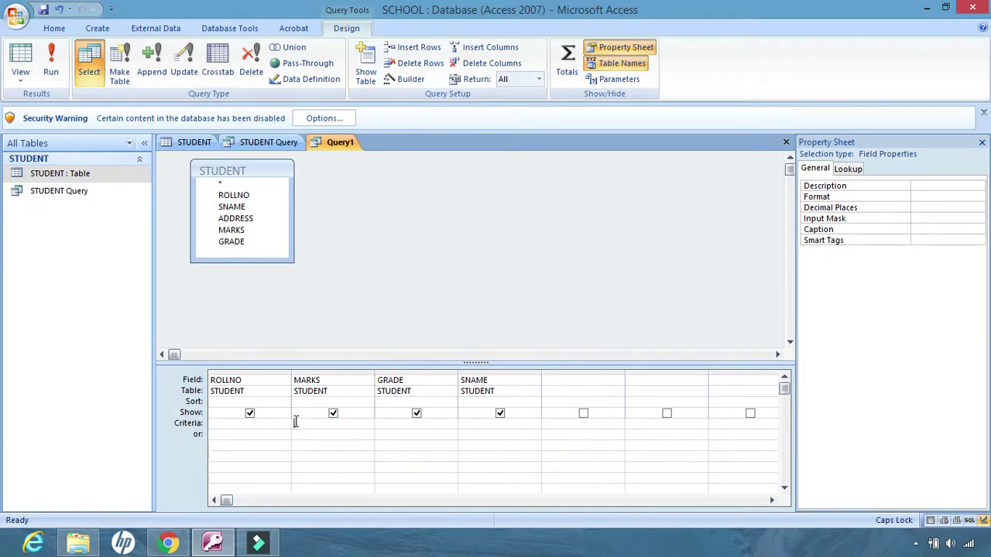
pyautogui.write('>80')
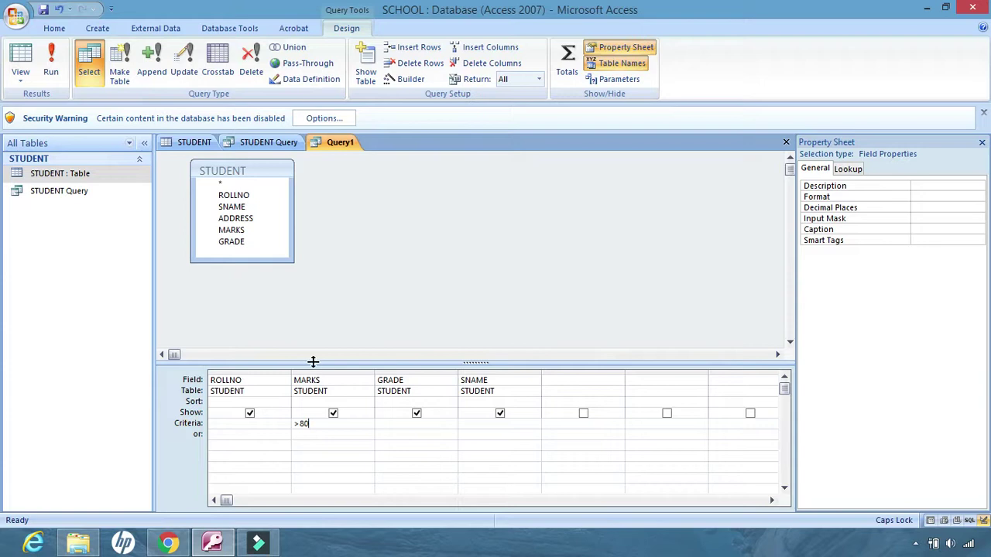
pyautogui.click(51, 59)
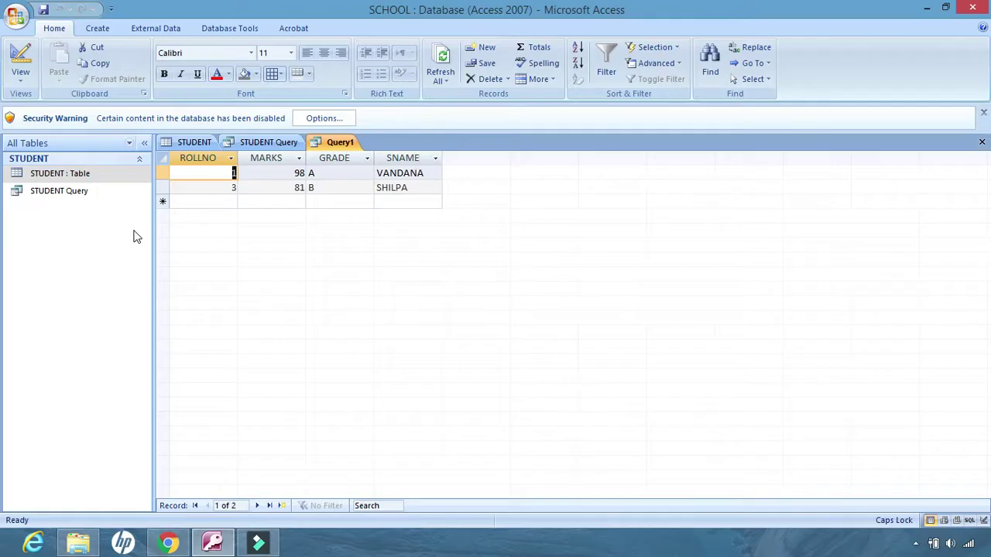
pyautogui.click(199, 142)
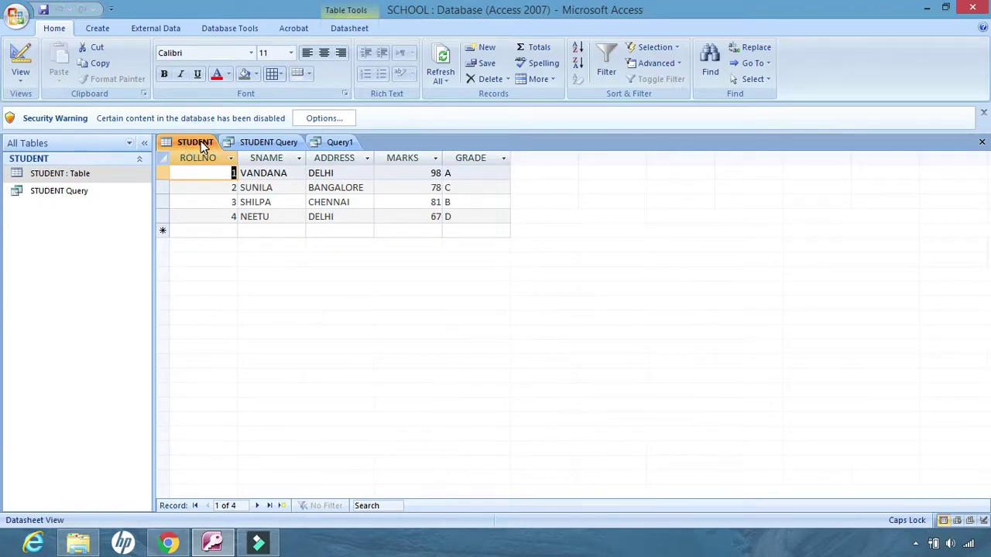
pyautogui.click(271, 143)
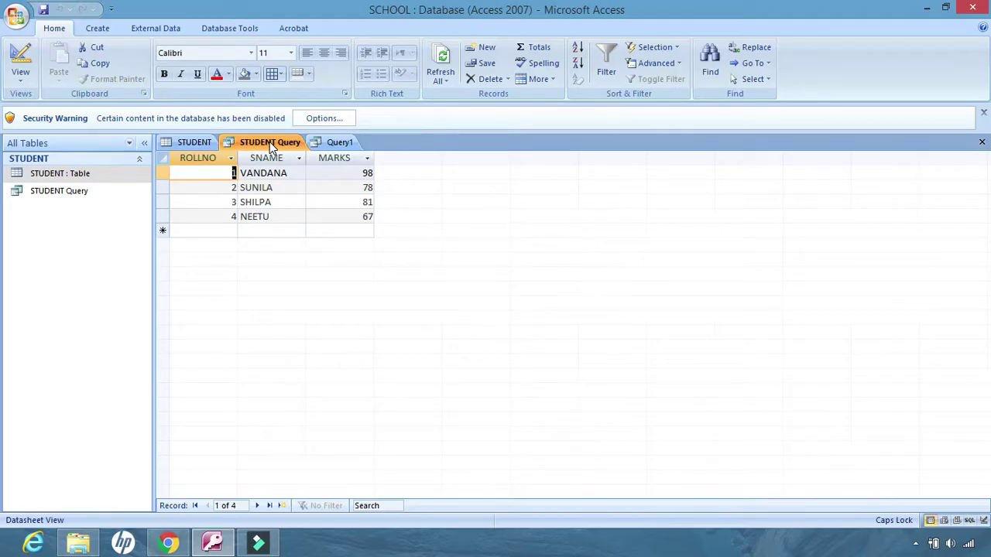
# Compare the records of Query1 with those in the STUDENT table.
pyautogui.click(337, 144)
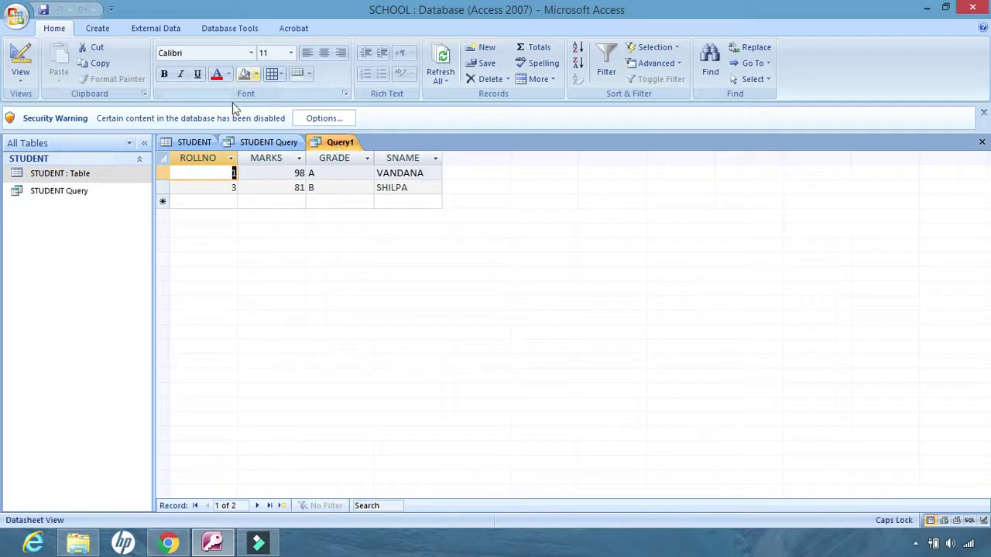
pyautogui.click(200, 144)
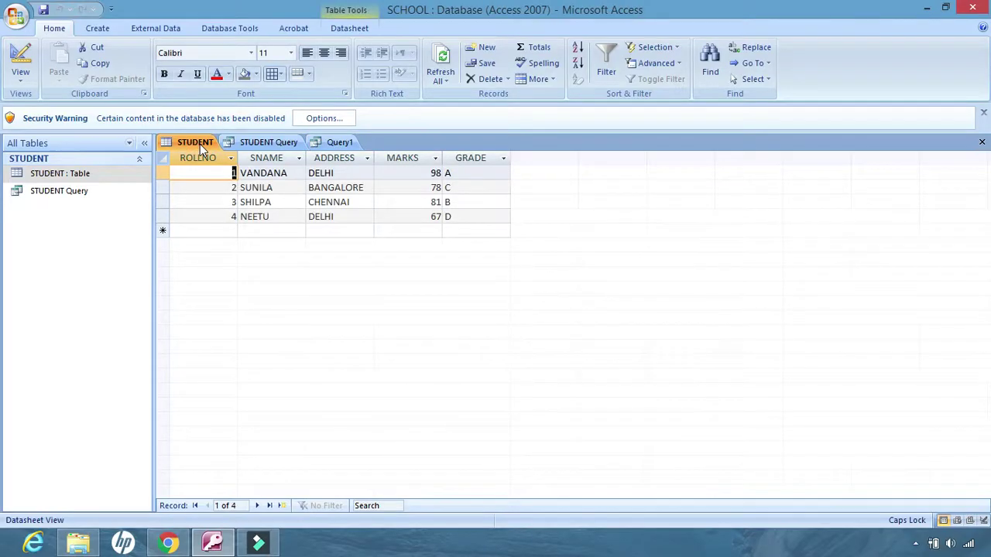
pyautogui.click(231, 229)
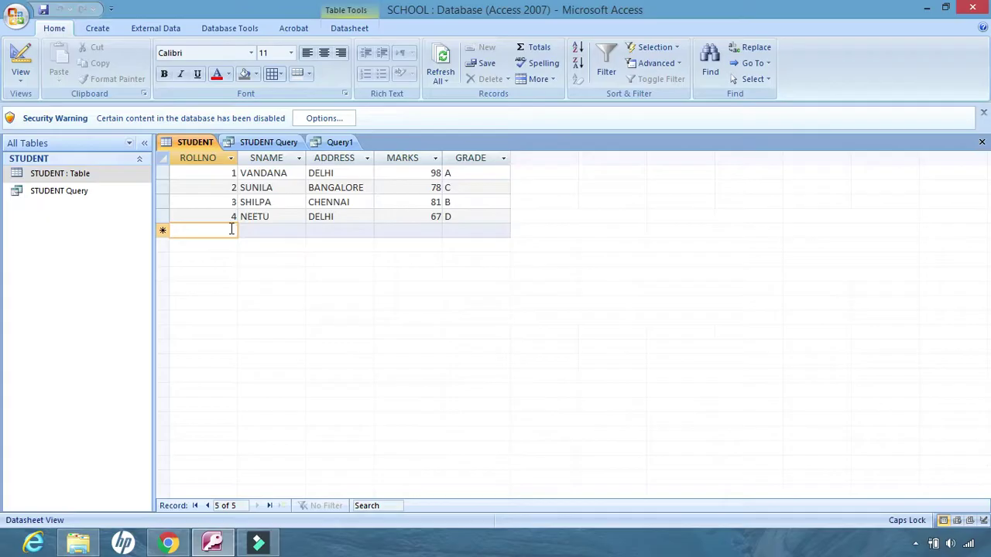
# Create a simple form showing all fields of the STUDENT table.
pyautogui.click(104, 29)
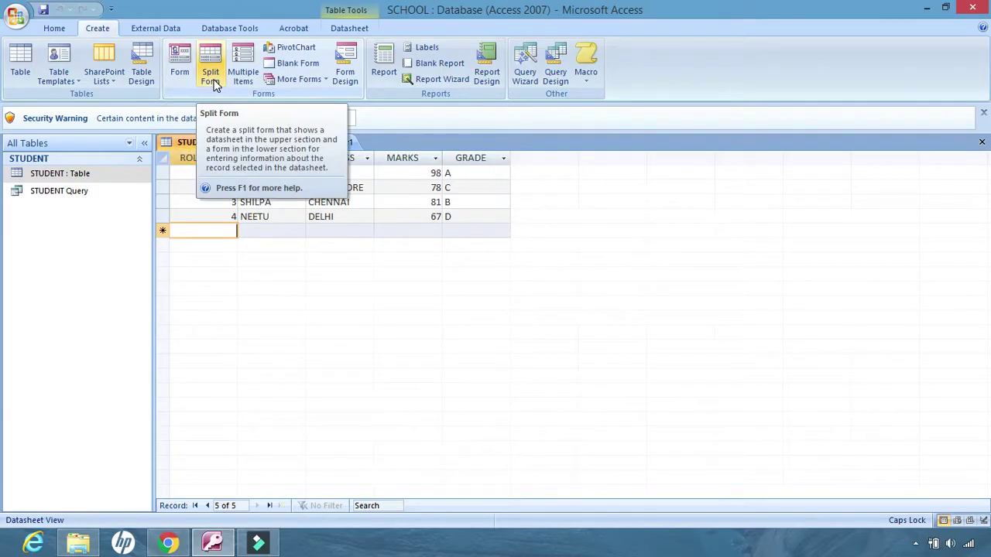
pyautogui.click(323, 82)
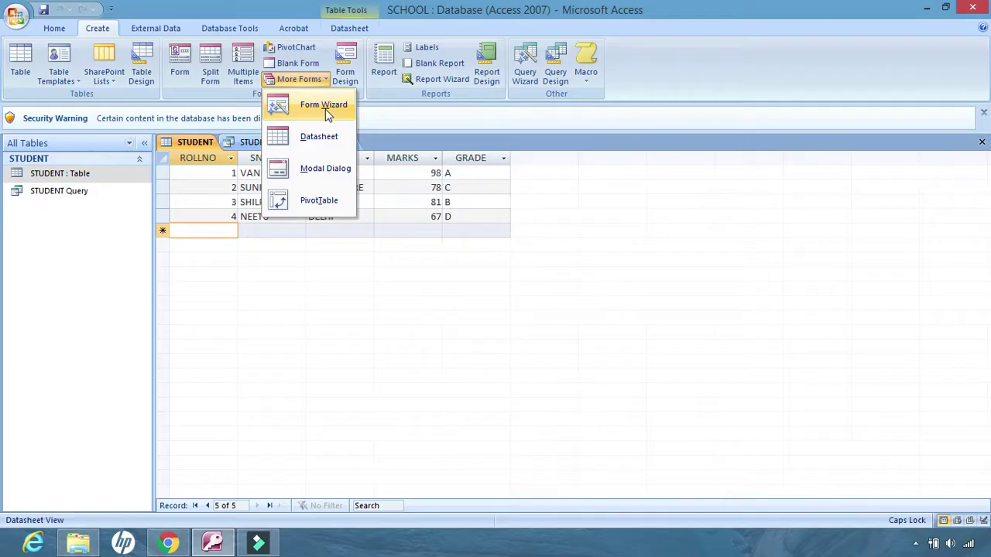
pyautogui.click(193, 287)
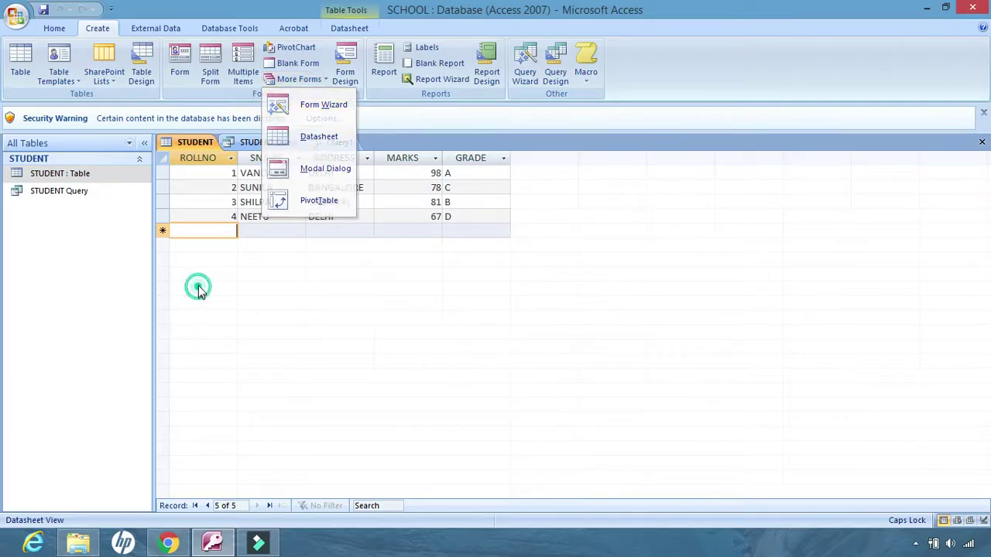
pyautogui.click(180, 68)
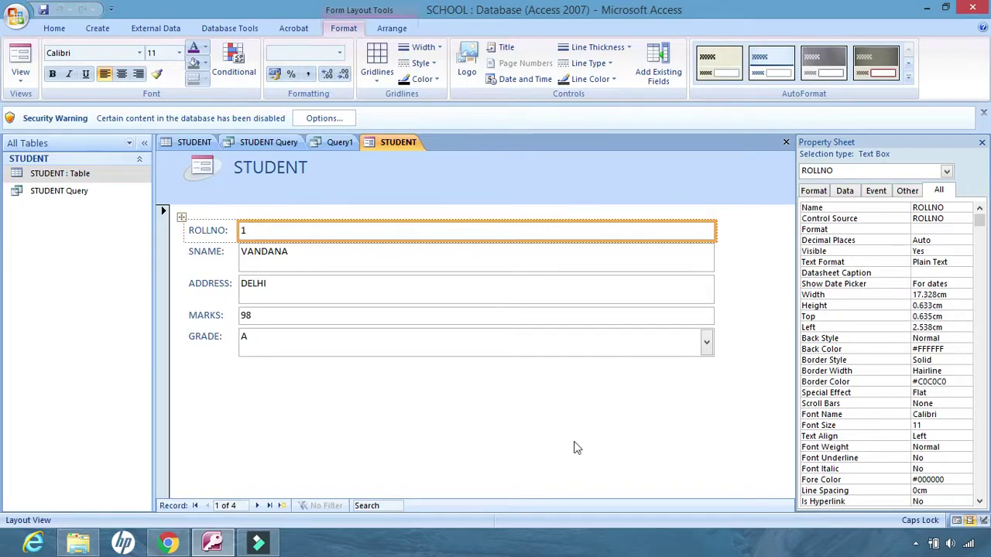
# Browse the STUDENT form's records one by one up to the blank new record and its ROLLNO field.
pyautogui.click(258, 506)
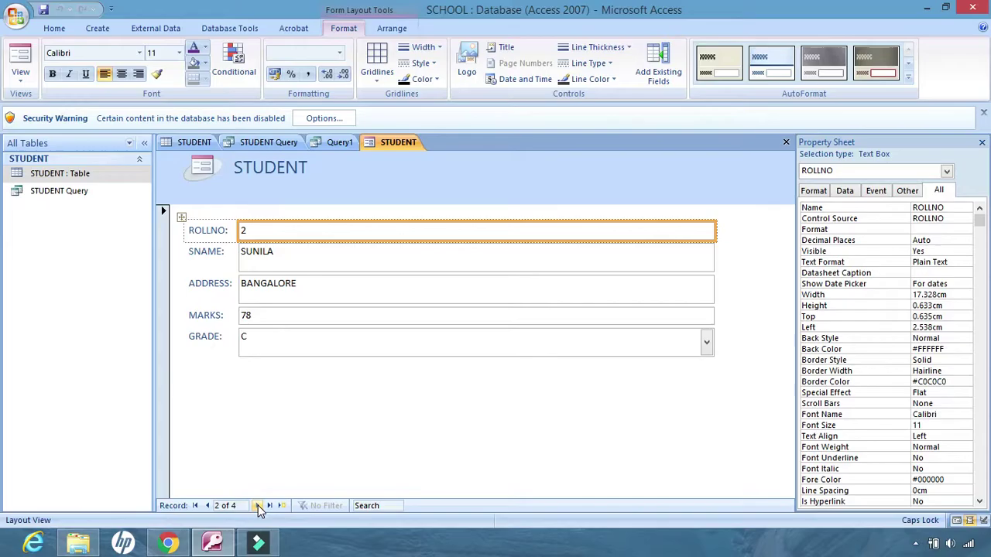
pyautogui.click(258, 506)
pyautogui.click(258, 506)
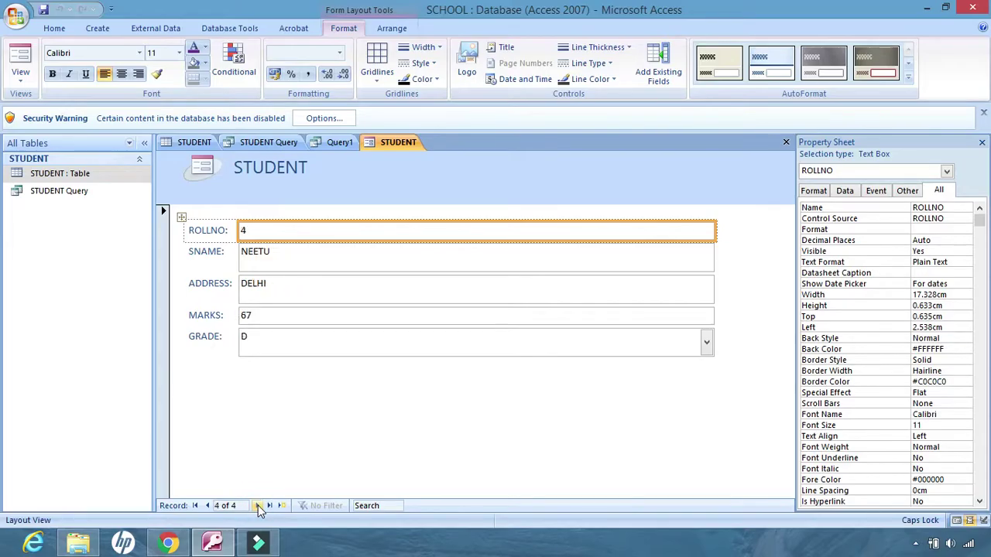
pyautogui.click(258, 506)
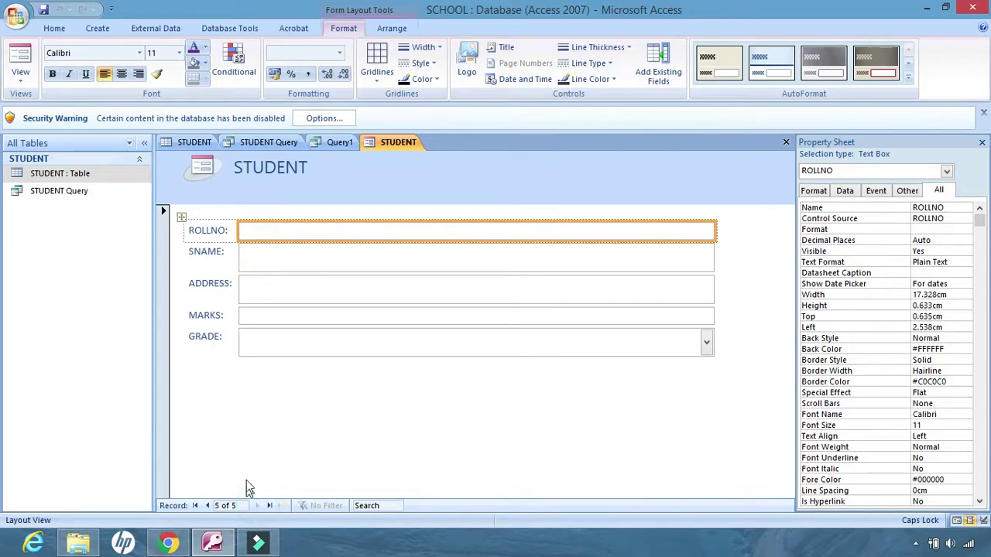
pyautogui.click(266, 232)
pyautogui.click(263, 234)
# Create a split form for the STUDENT records, combining a form with a datasheet.
pyautogui.click(99, 29)
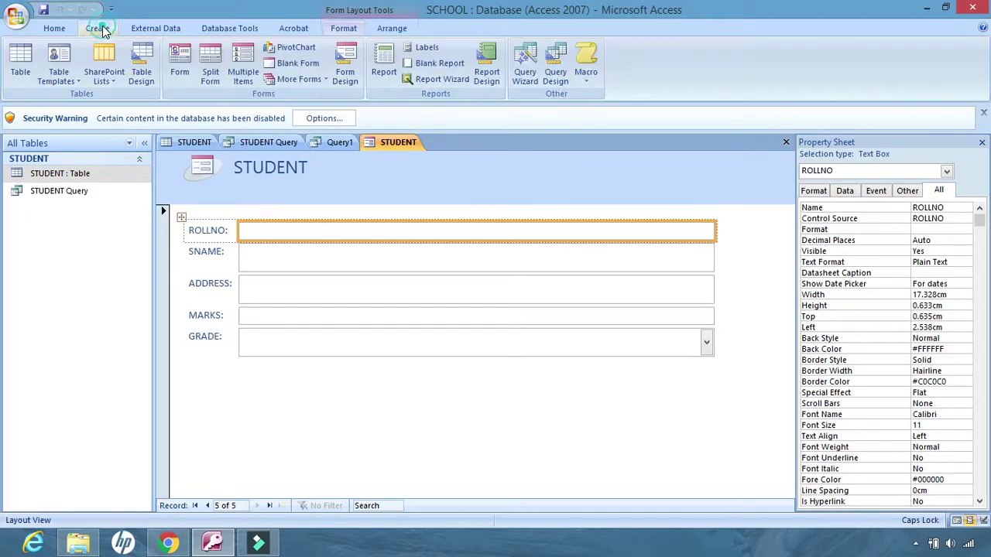
pyautogui.click(212, 75)
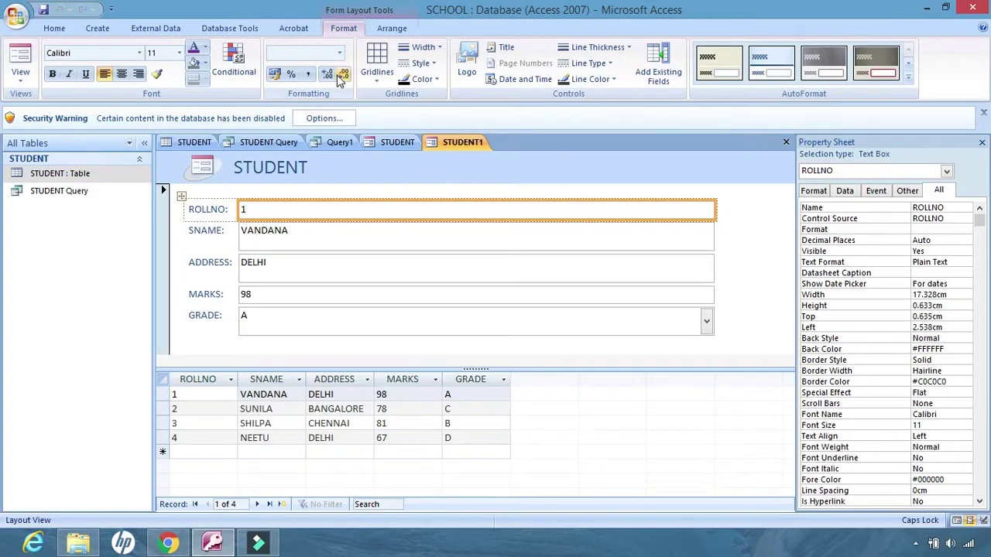
# Start the Form Wizard on the STUDENT table and select the ROLLNO, SNAME, MARKS and GRADE fields.
pyautogui.click(97, 29)
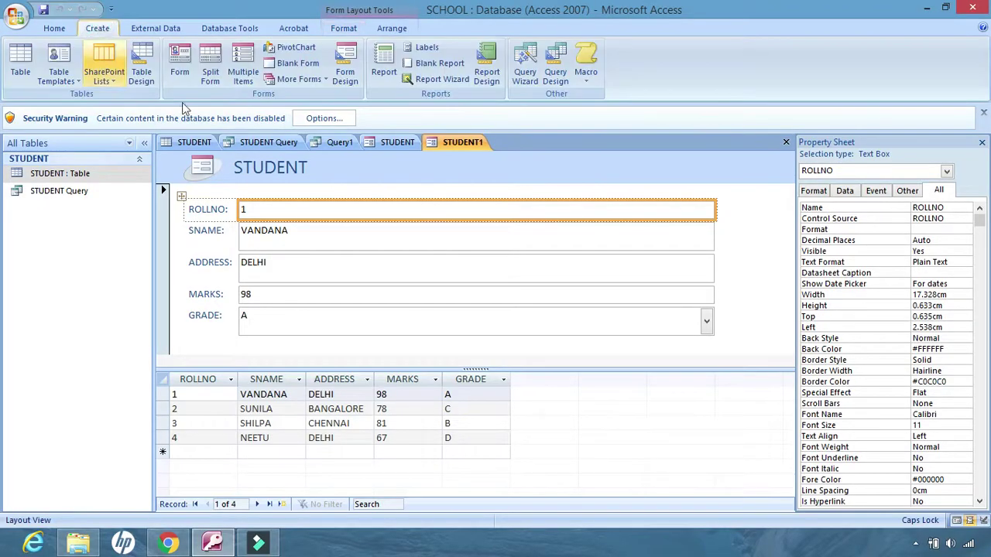
pyautogui.click(324, 80)
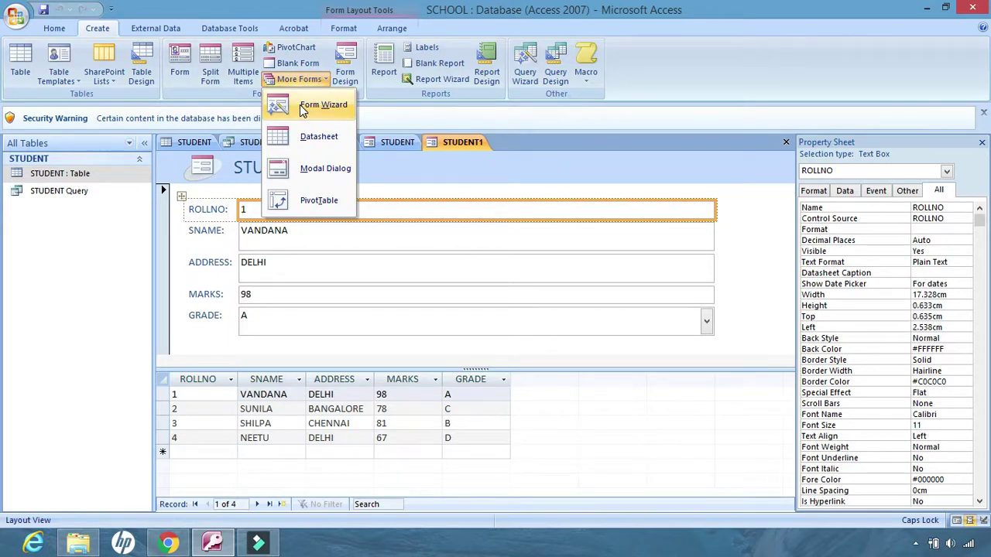
pyautogui.click(318, 105)
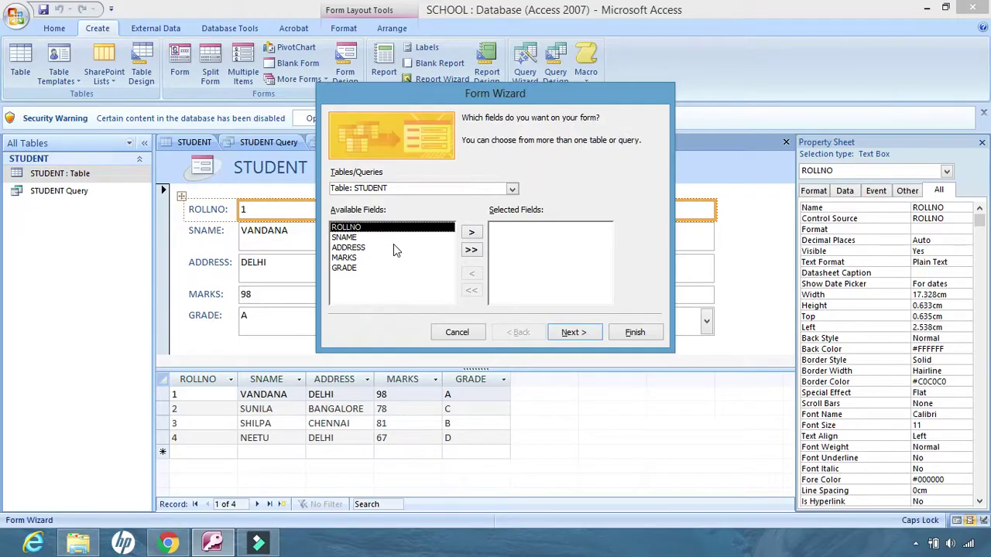
pyautogui.click(472, 234)
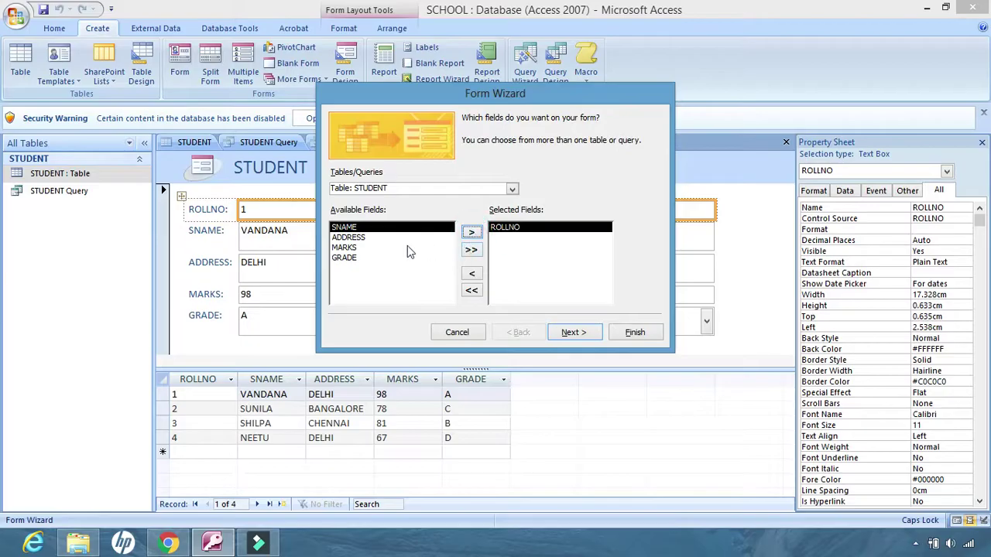
pyautogui.click(471, 234)
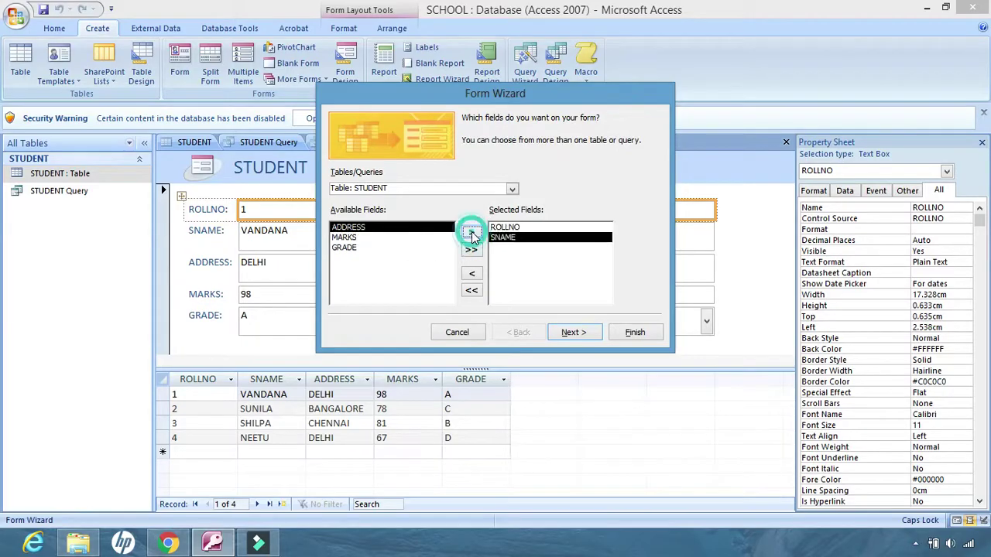
pyautogui.click(353, 237)
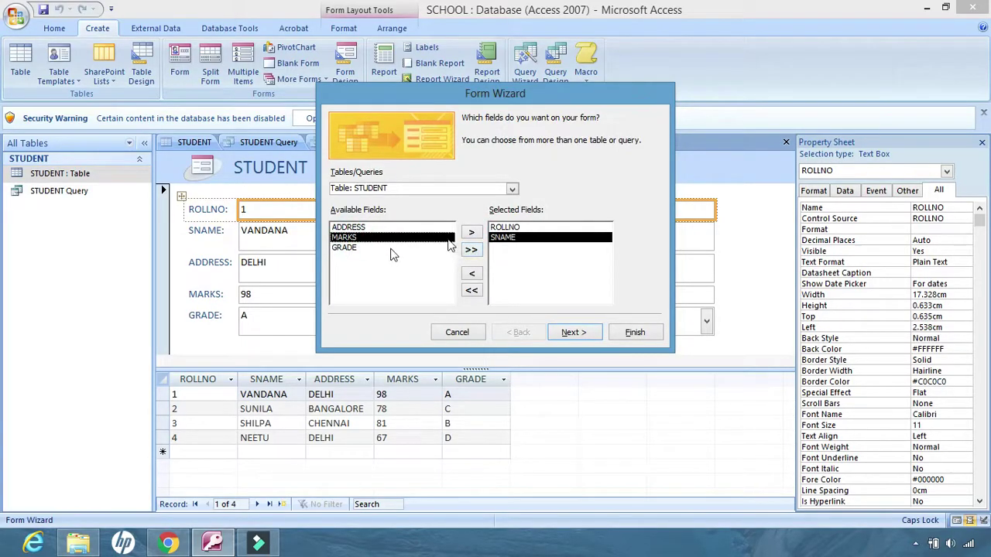
pyautogui.click(471, 233)
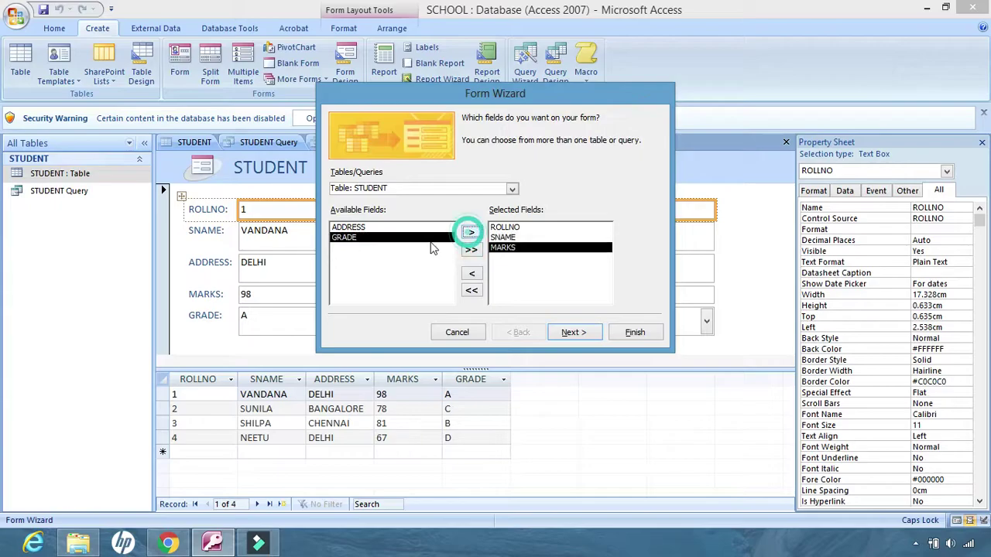
pyautogui.click(471, 233)
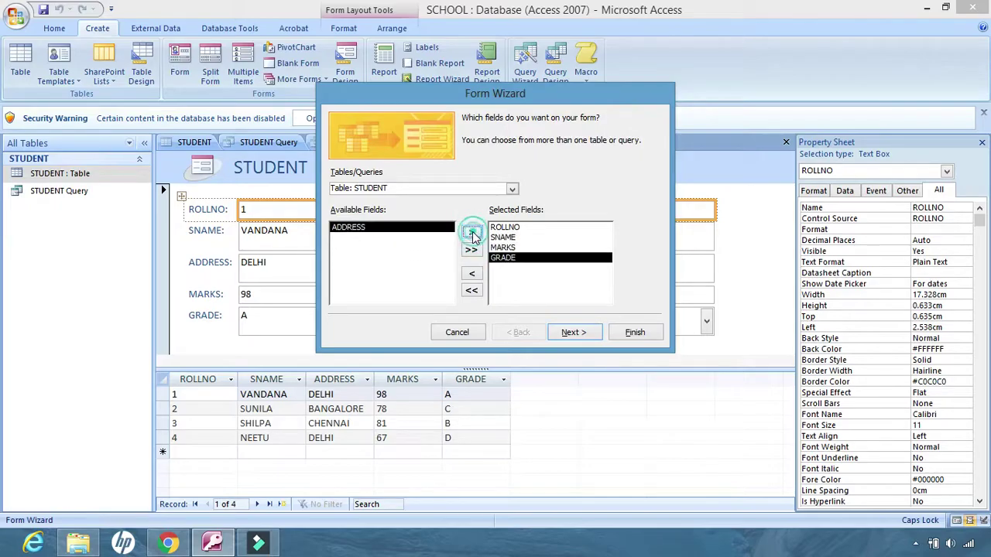
# Finish the form with the Columnar layout, Office style and title STUDENT2, opened to view or enter information.
pyautogui.click(573, 333)
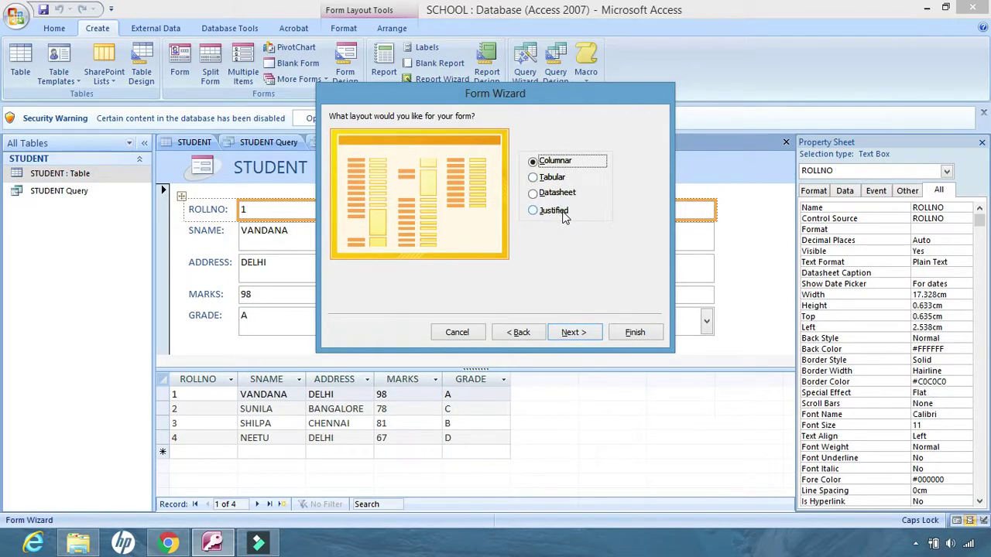
pyautogui.click(571, 333)
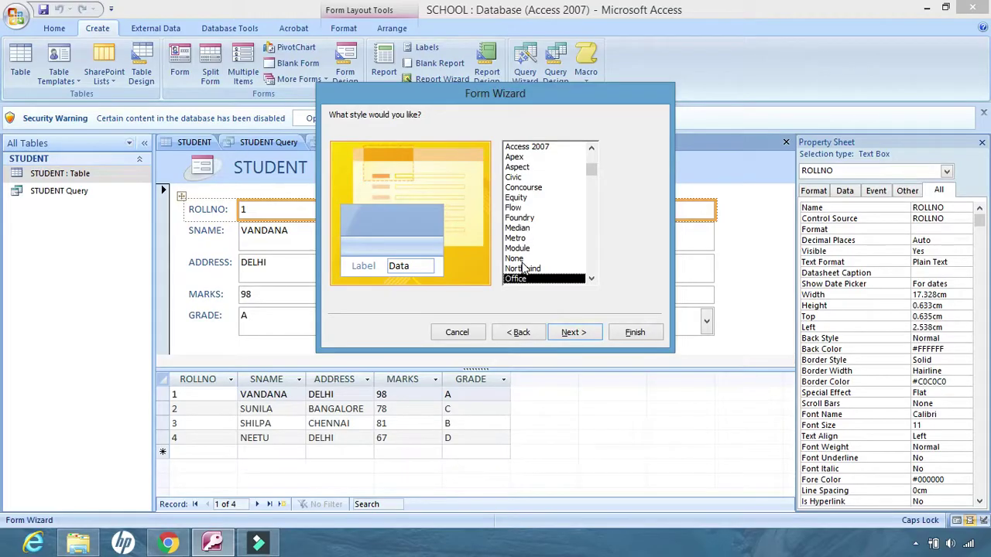
pyautogui.click(572, 333)
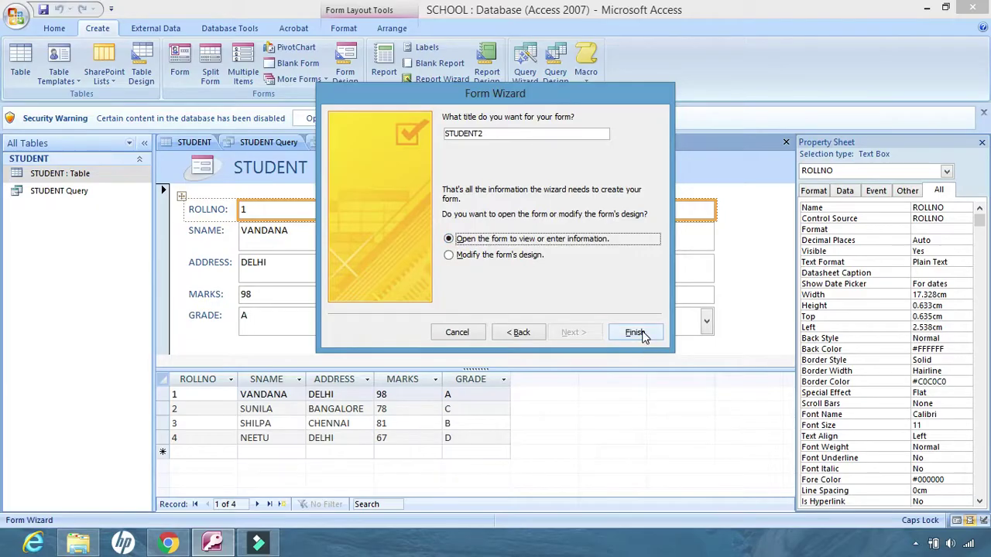
pyautogui.click(636, 333)
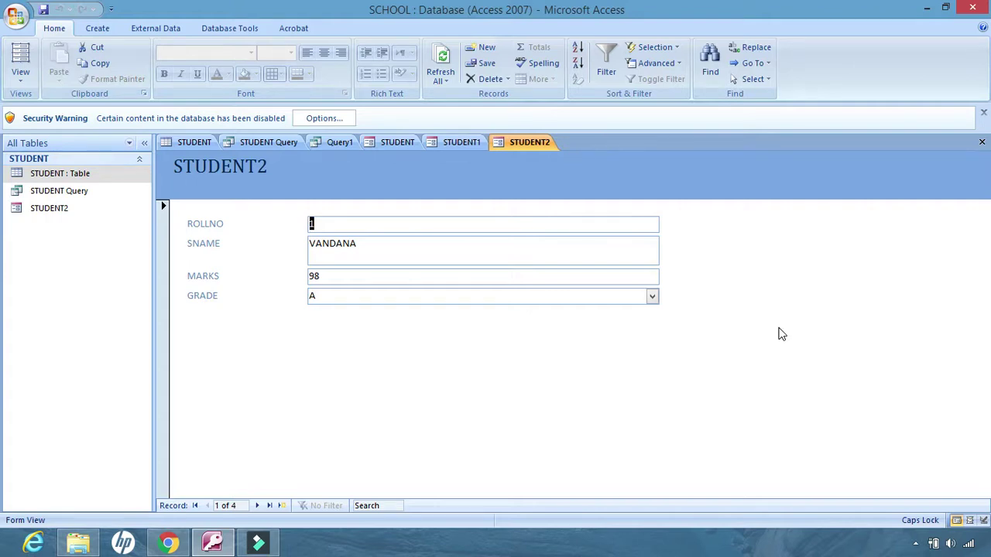
# View the next record in the STUDENT2 form and review STUDENT Query, Query1 and the STUDENT, STUDENT1 and STUDENT2 forms.
pyautogui.click(258, 505)
pyautogui.click(267, 144)
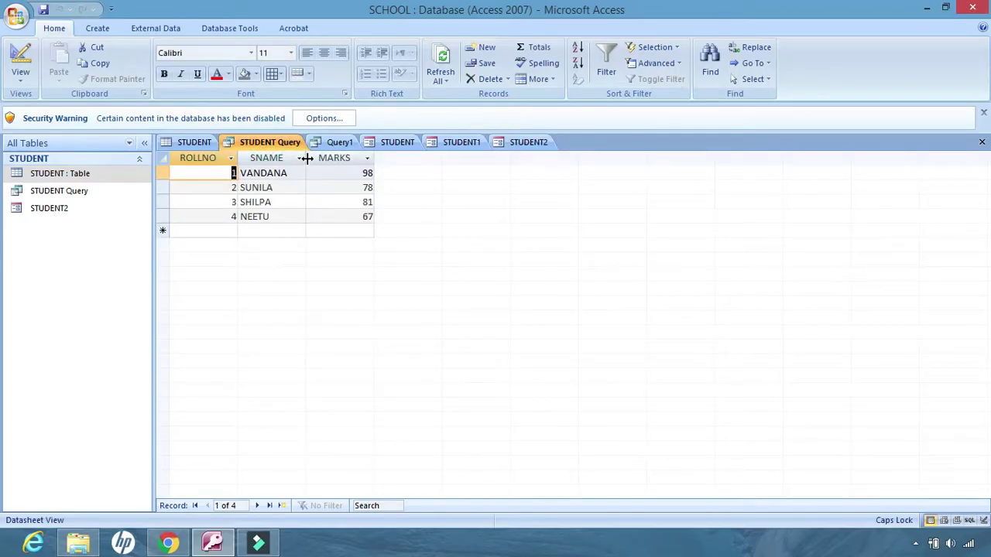
pyautogui.click(339, 143)
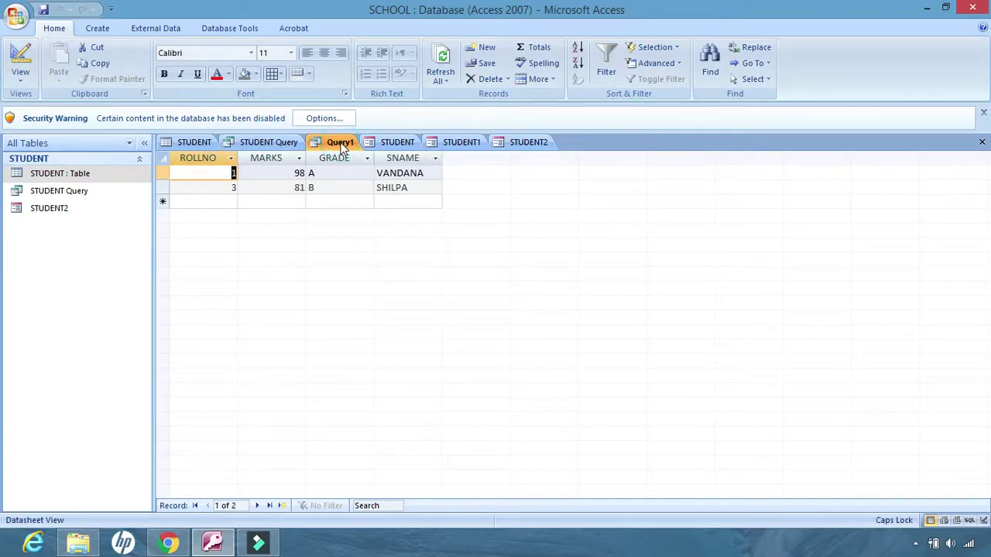
pyautogui.click(399, 144)
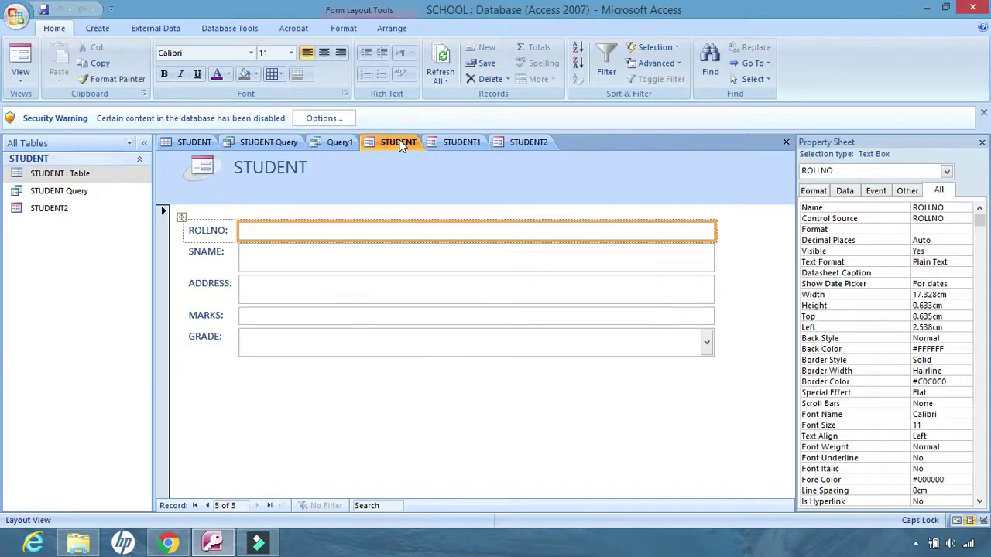
pyautogui.click(455, 145)
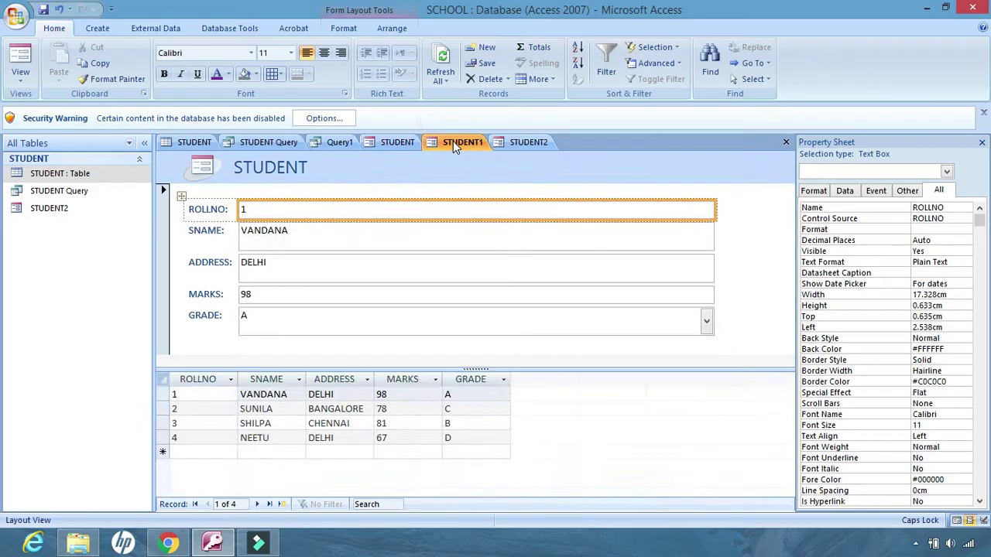
pyautogui.click(531, 144)
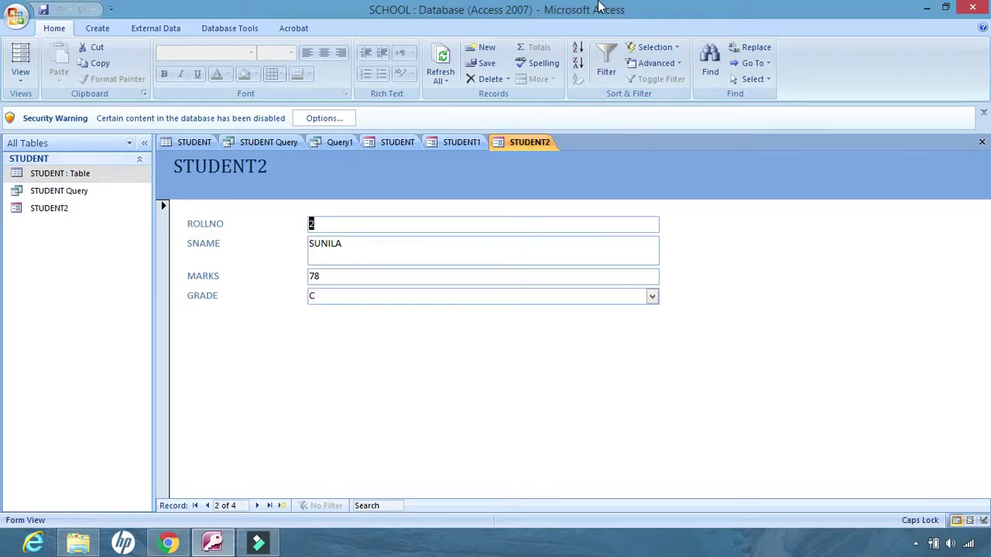
# Create a basic report from the STUDENT2 form.
pyautogui.click(97, 29)
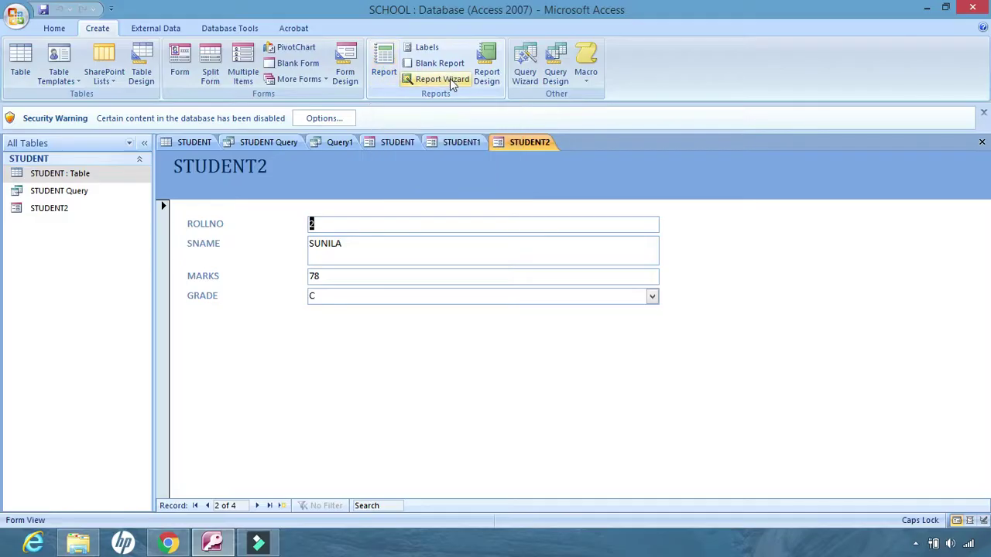
pyautogui.click(385, 65)
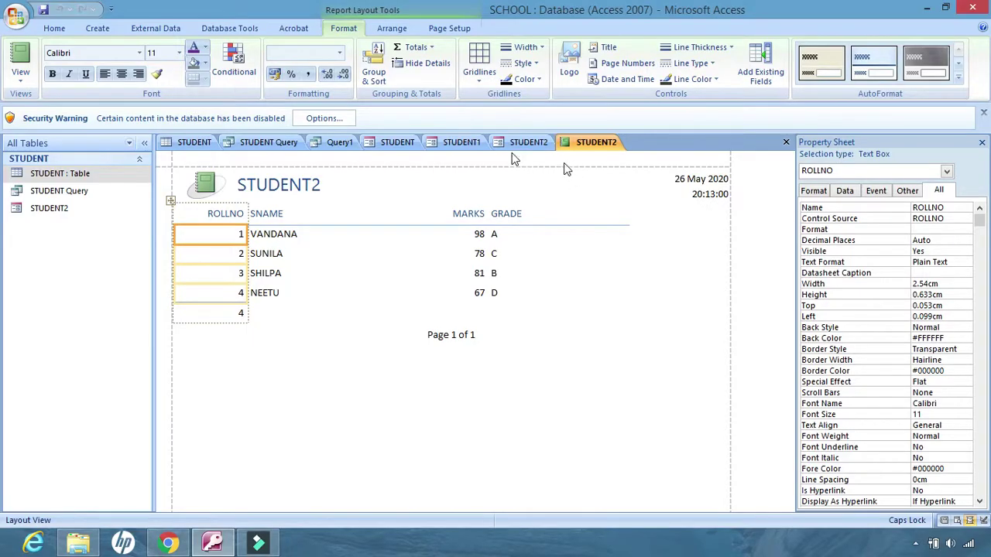
# Start the Report Wizard on the STUDENT table and select the ROLLNO, SNAME, ADDRESS, MARKS and GRADE fields.
pyautogui.click(98, 28)
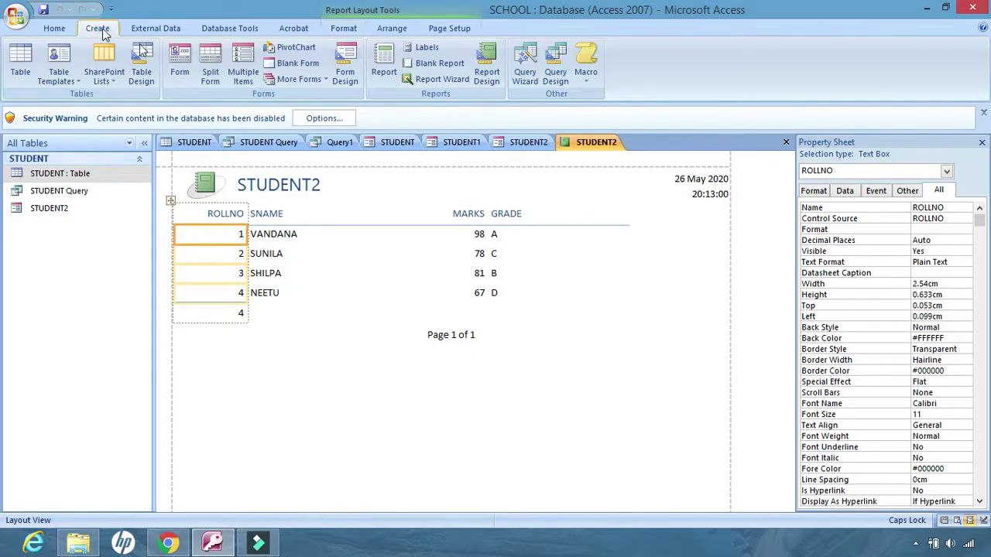
pyautogui.click(434, 80)
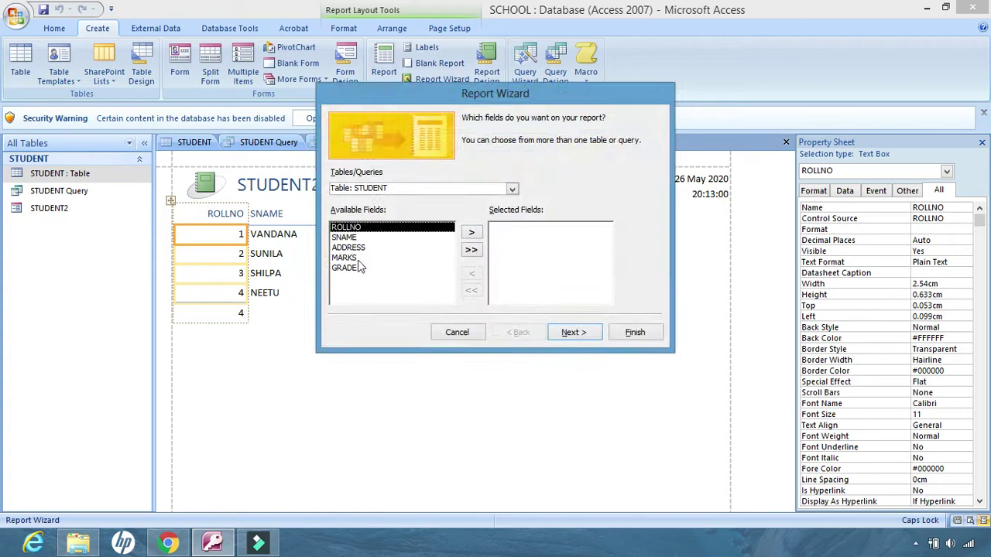
pyautogui.click(471, 233)
pyautogui.click(471, 233)
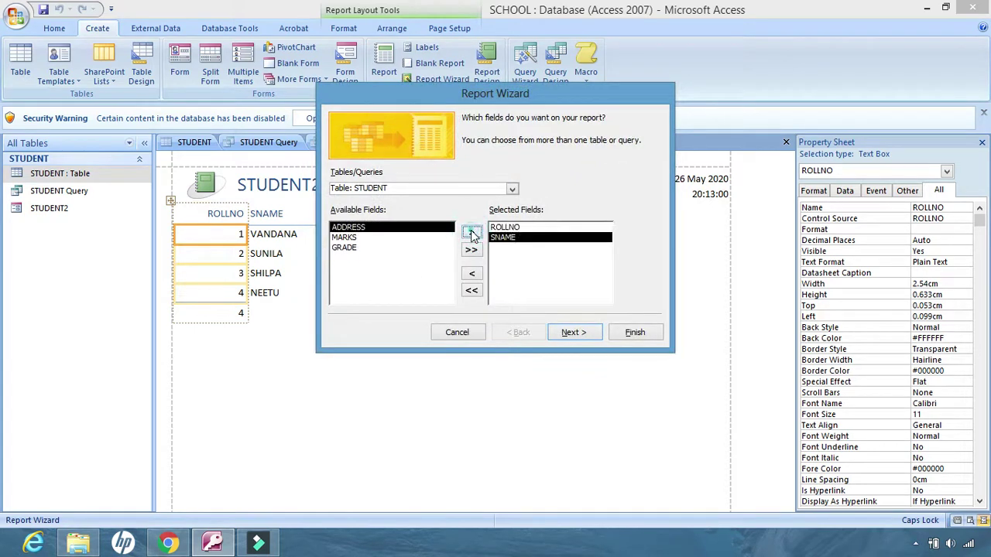
pyautogui.click(471, 233)
pyautogui.click(471, 233)
pyautogui.click(472, 233)
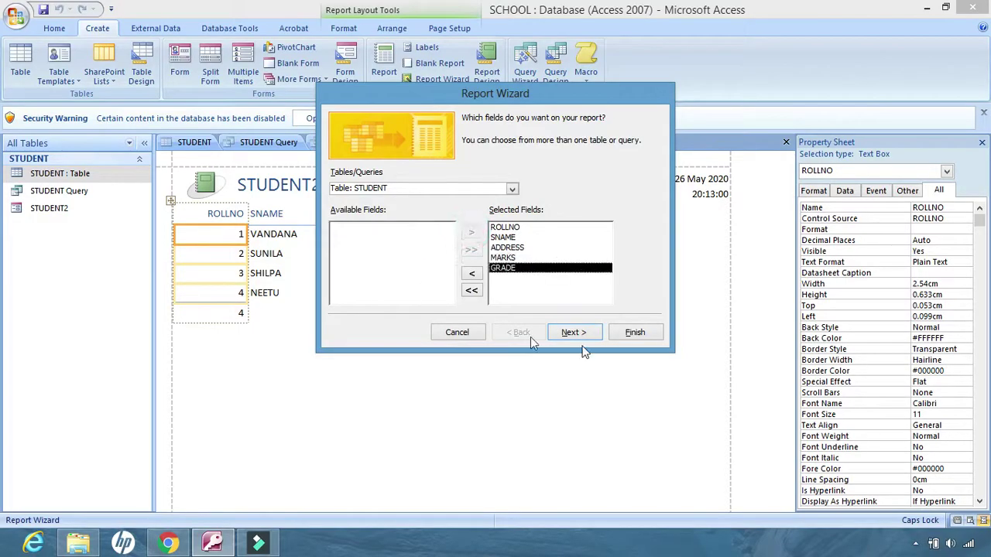
# Continue through the report setup with the selected fields, adding no grouping levels and no sort order.
pyautogui.click(573, 332)
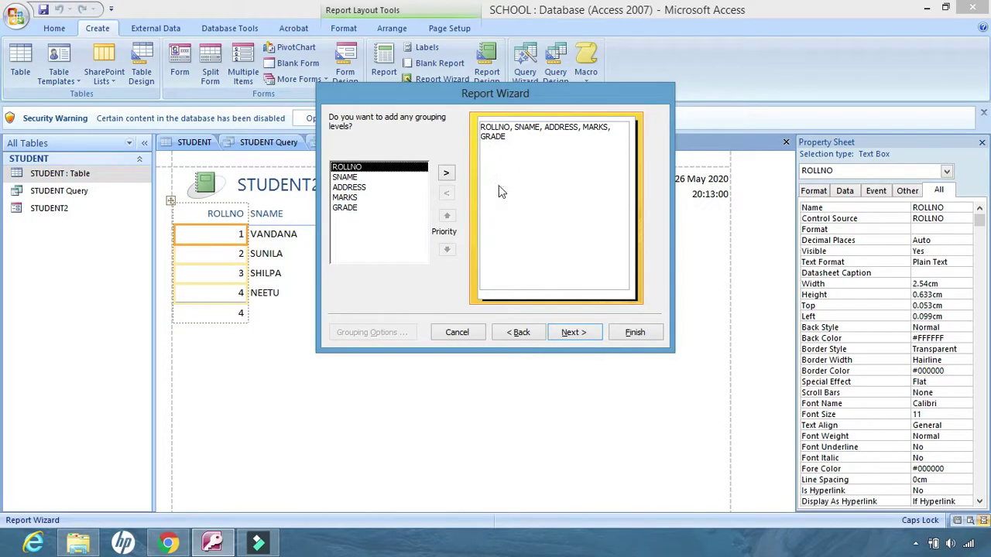
pyautogui.click(572, 334)
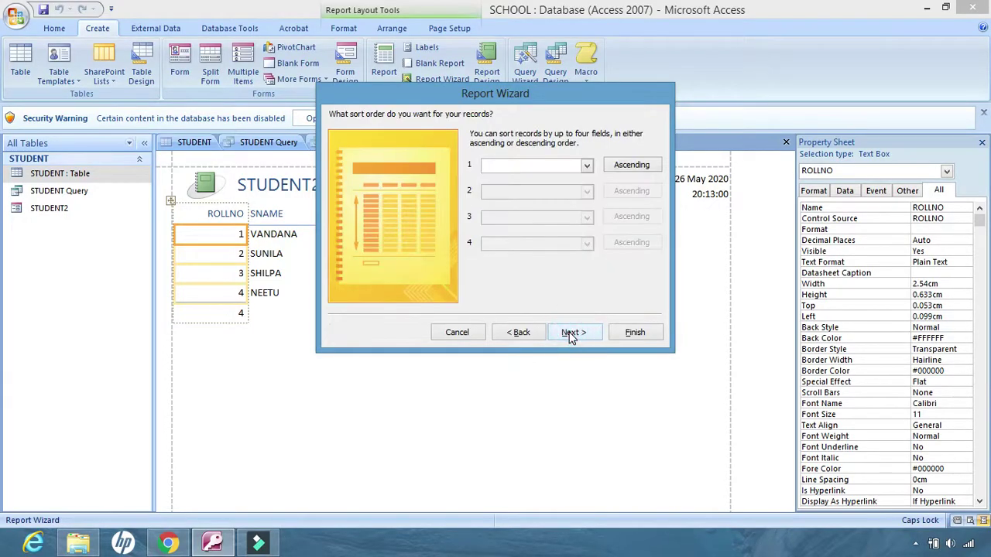
pyautogui.click(515, 162)
pyautogui.click(577, 332)
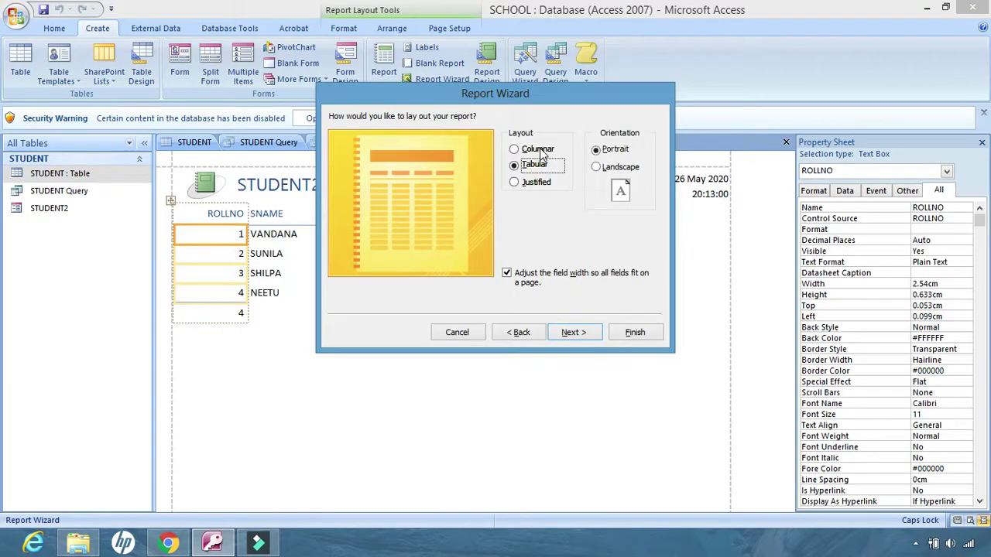
# Finish the report with the Tabular layout, Portrait orientation, Office style and title STUDENT, and look over its preview.
pyautogui.click(579, 334)
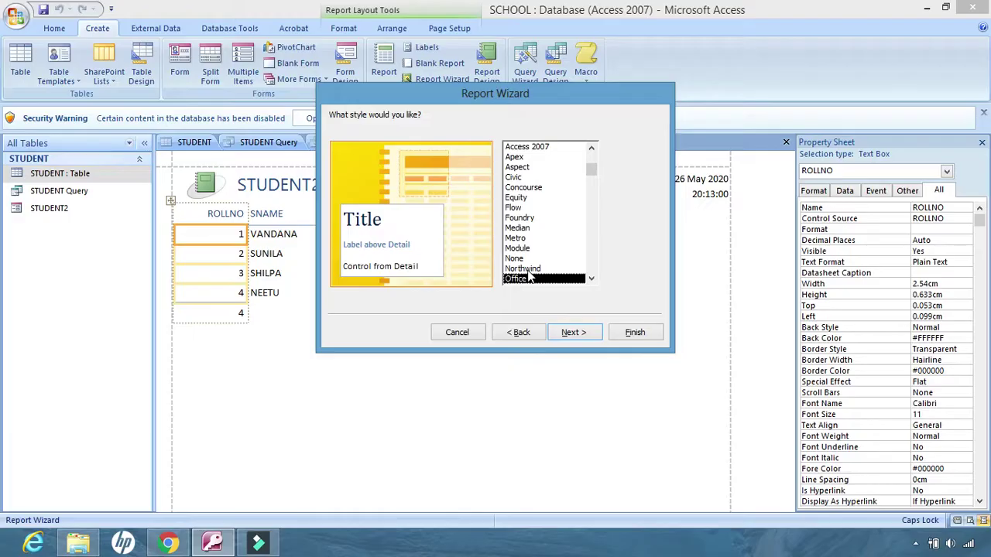
pyautogui.click(579, 334)
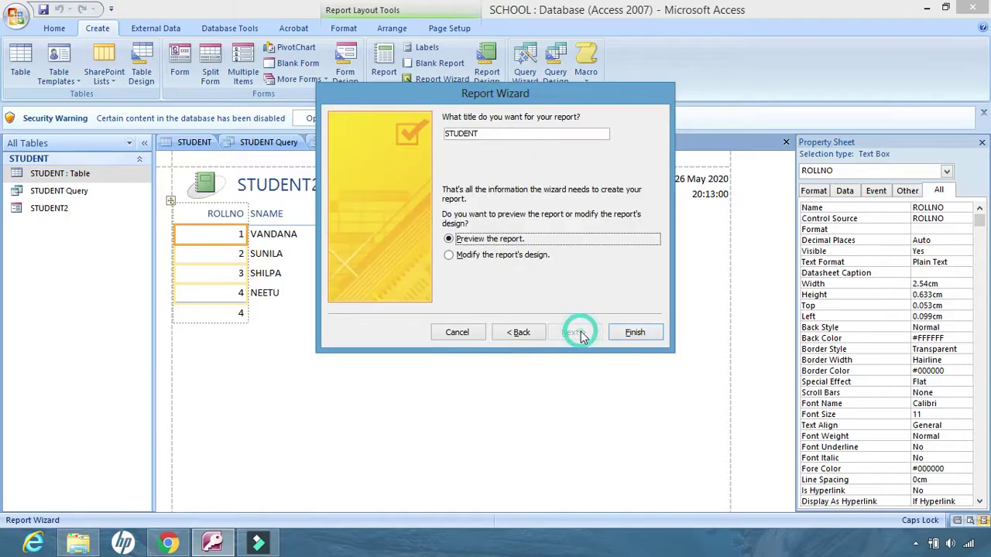
pyautogui.click(635, 333)
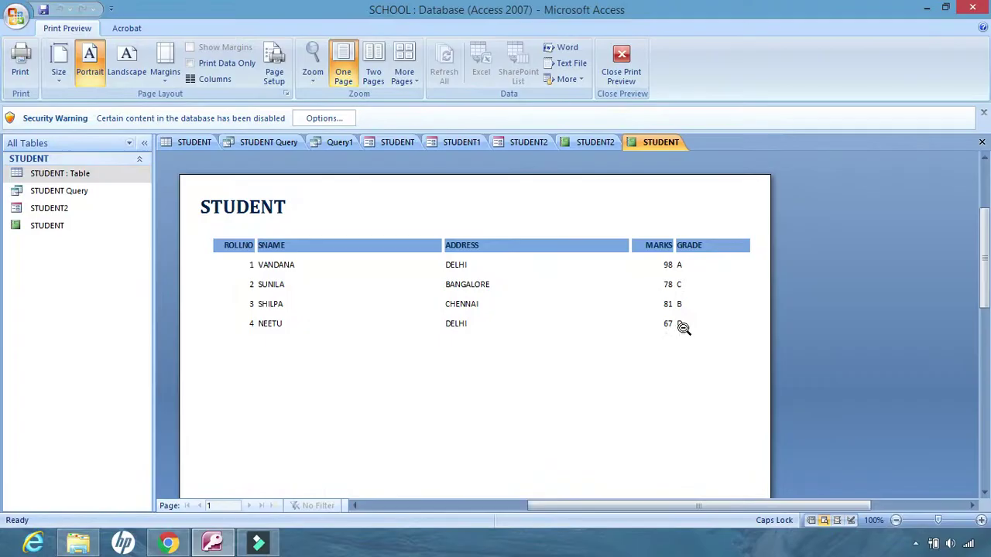
pyautogui.scroll(-2, 739, 291)
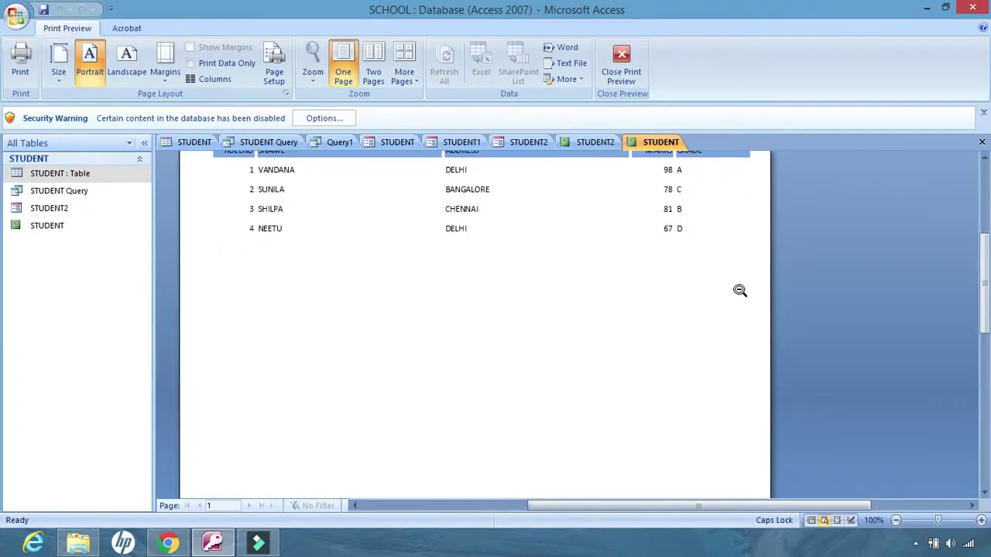
pyautogui.scroll(2, 739, 290)
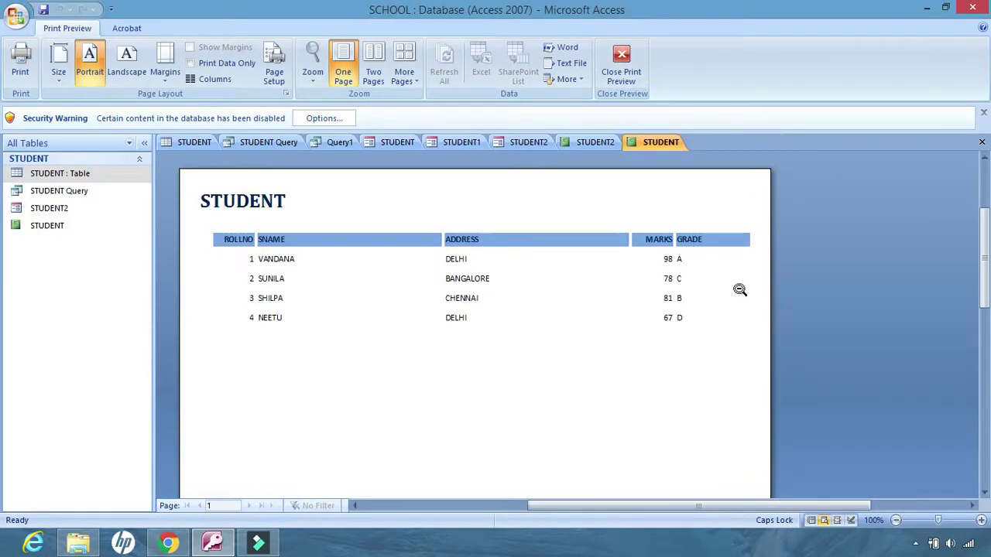